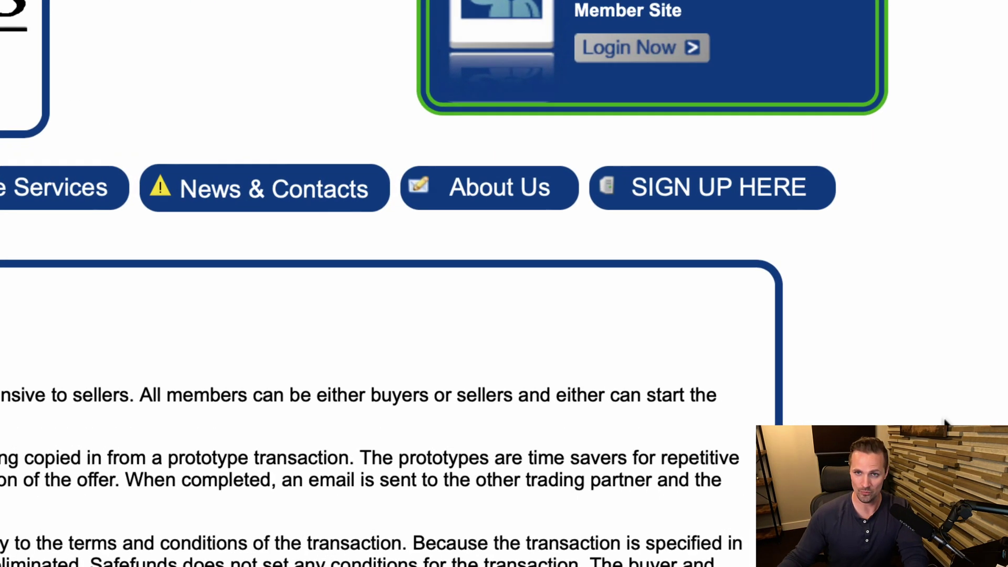
Join as a new free member, pass the notices page and submit the enrollment details.
mouse_move(822, 188)
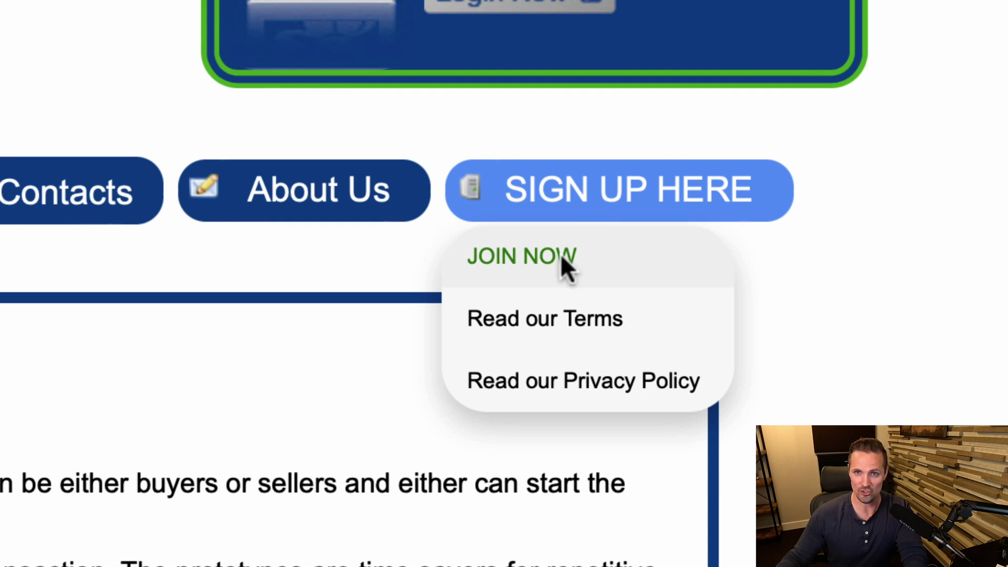
click(561, 266)
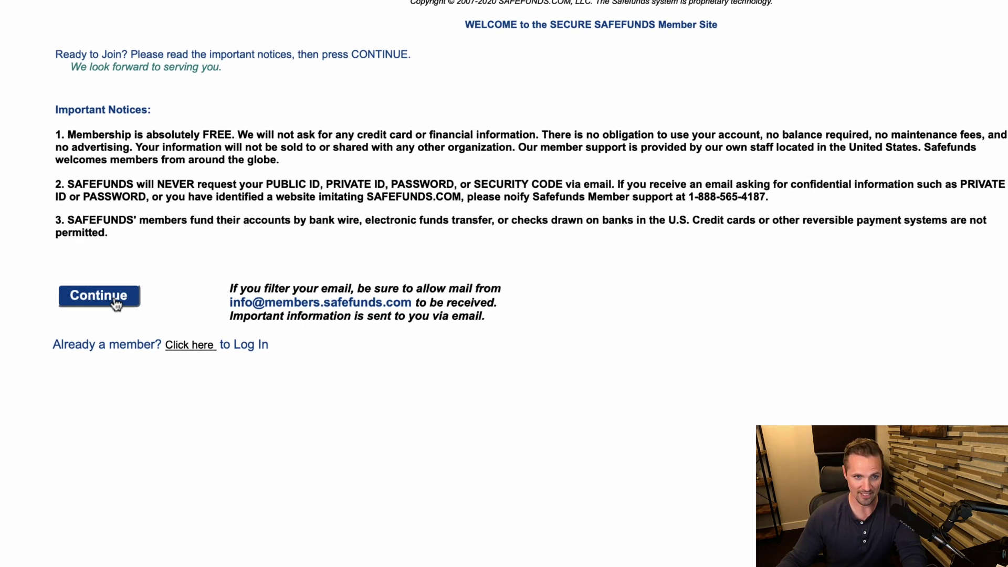
click(116, 304)
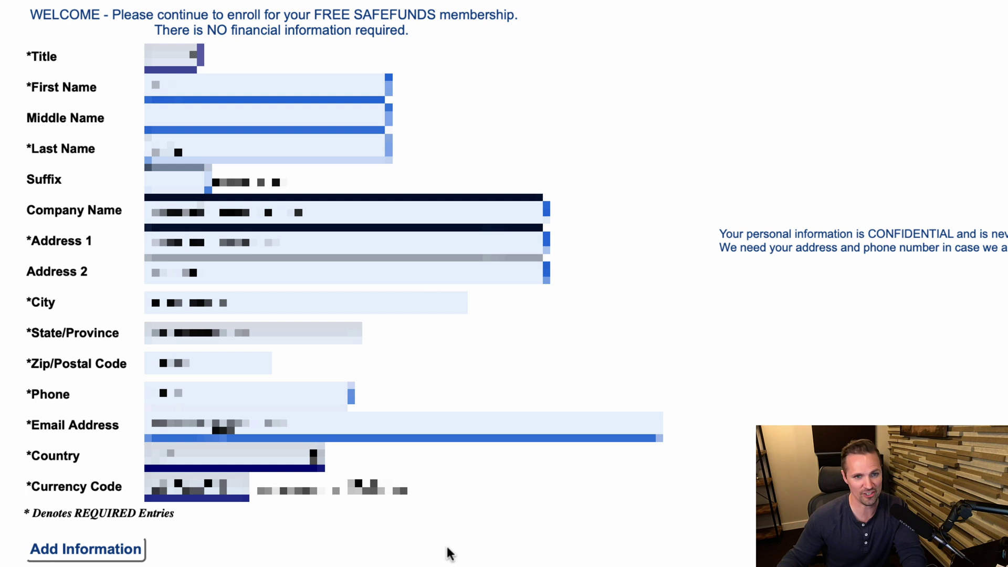
click(92, 552)
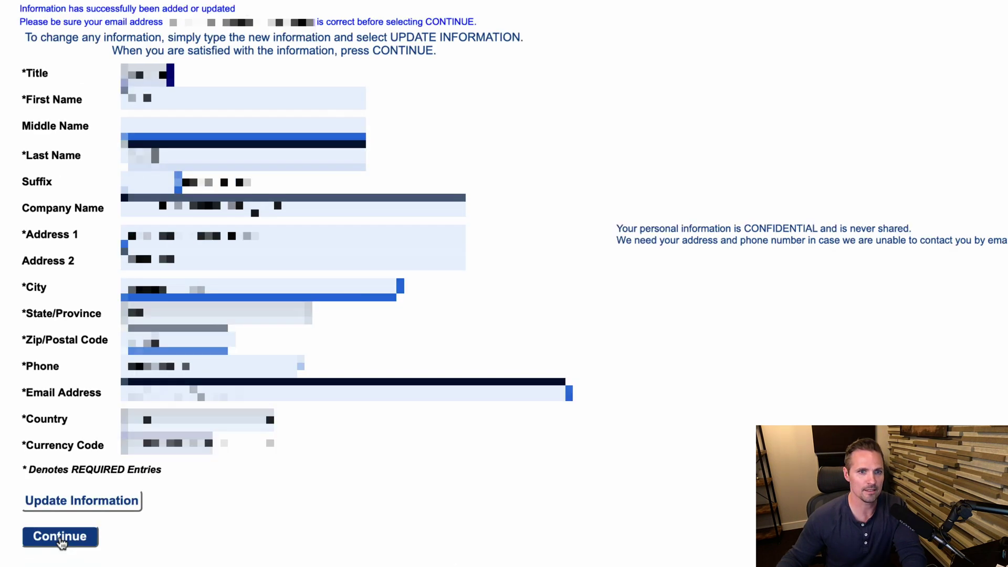
Enter the login IDs, password, transaction security code and last 4 digits.
click(60, 537)
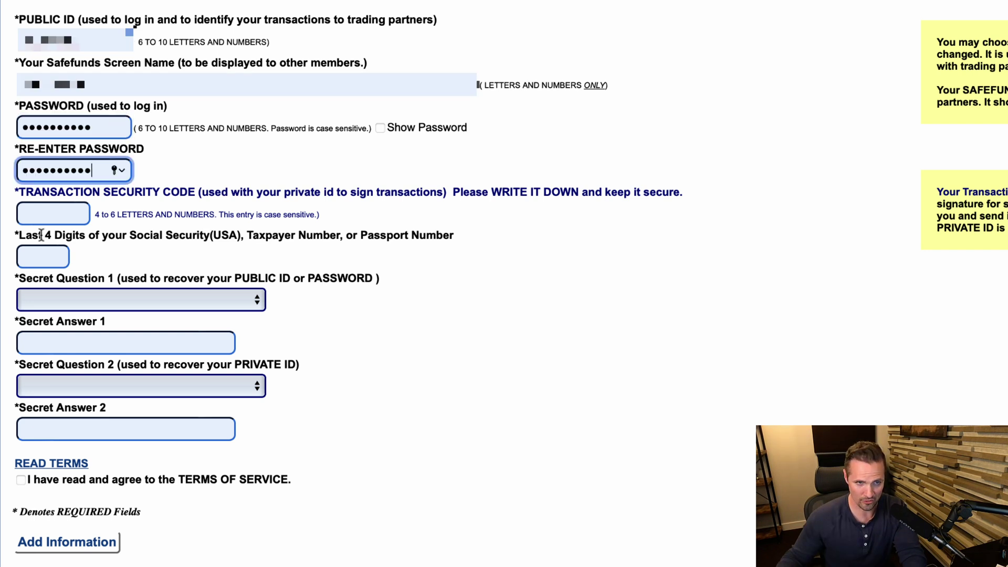
click(61, 216)
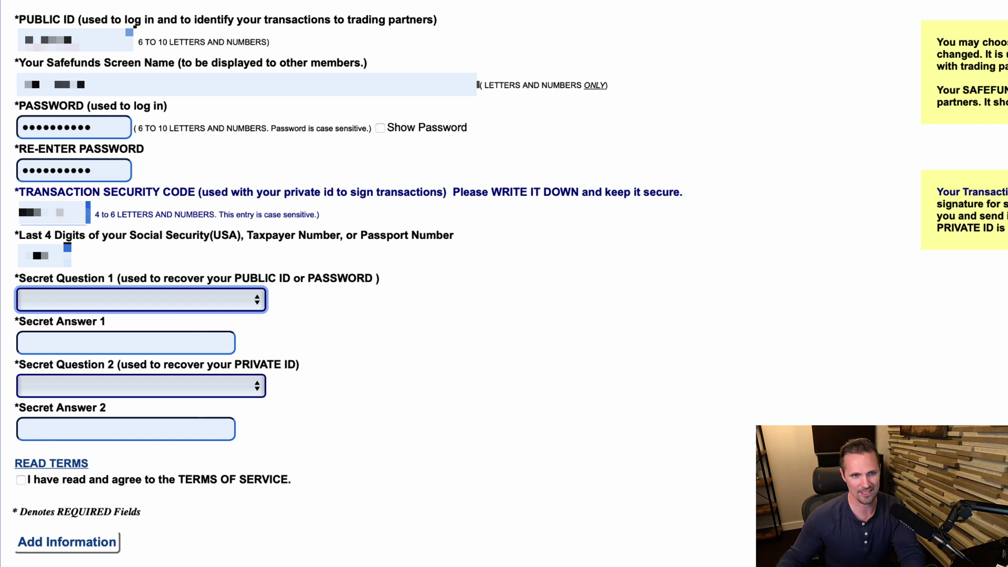
double_click(52, 256)
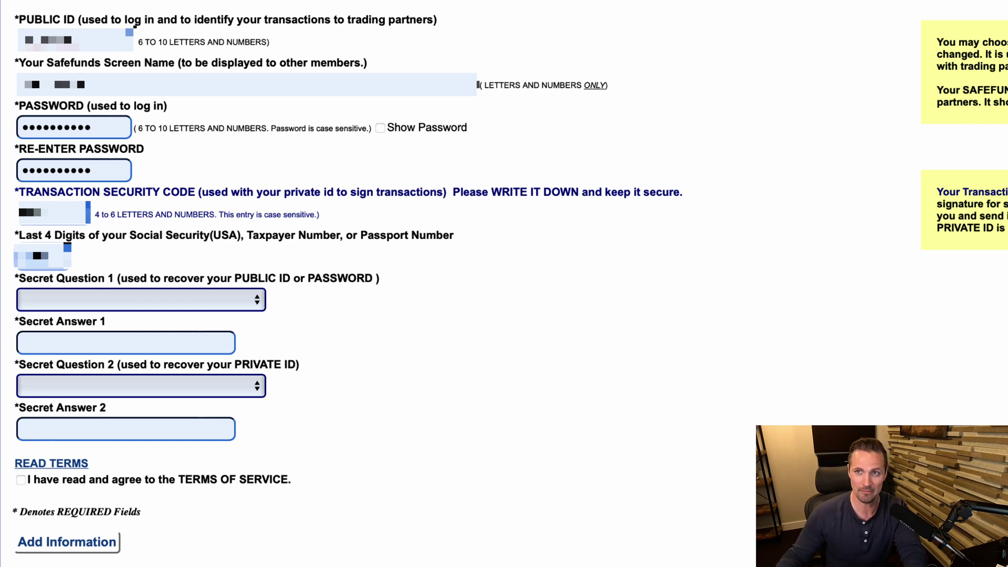
key(Tab)
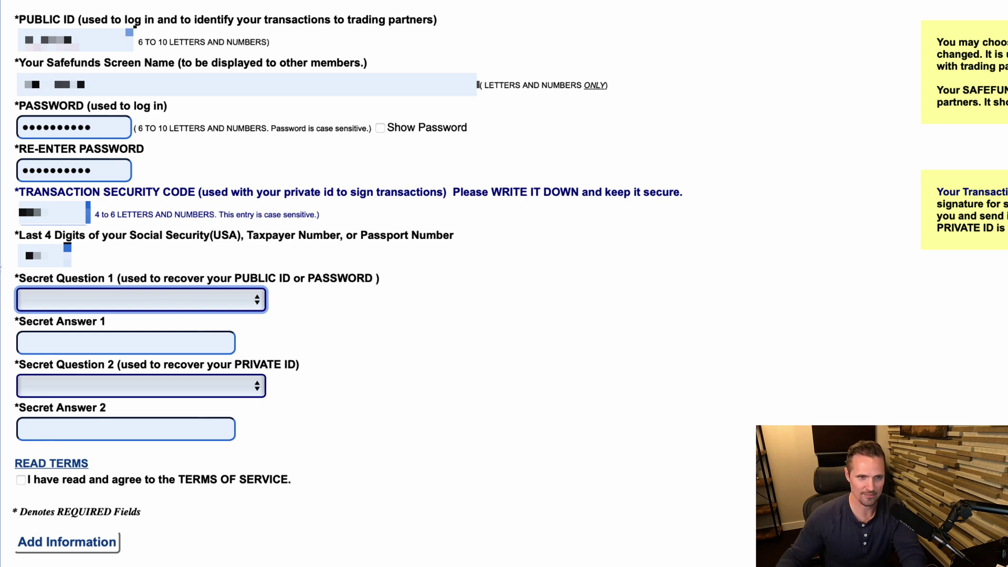
Choose the two secret questions, agree to the Terms of Service and submit the account details.
click(141, 298)
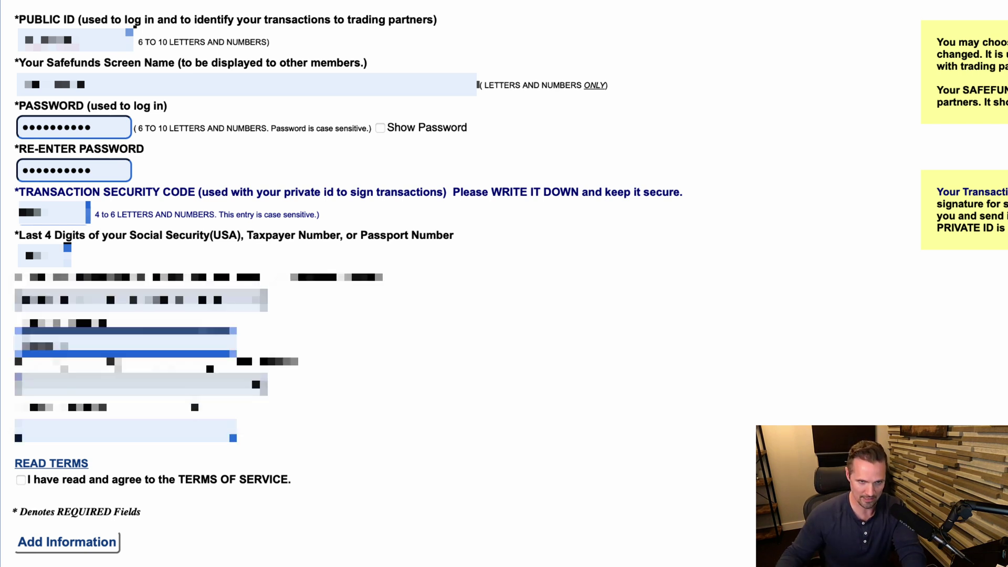
key(space)
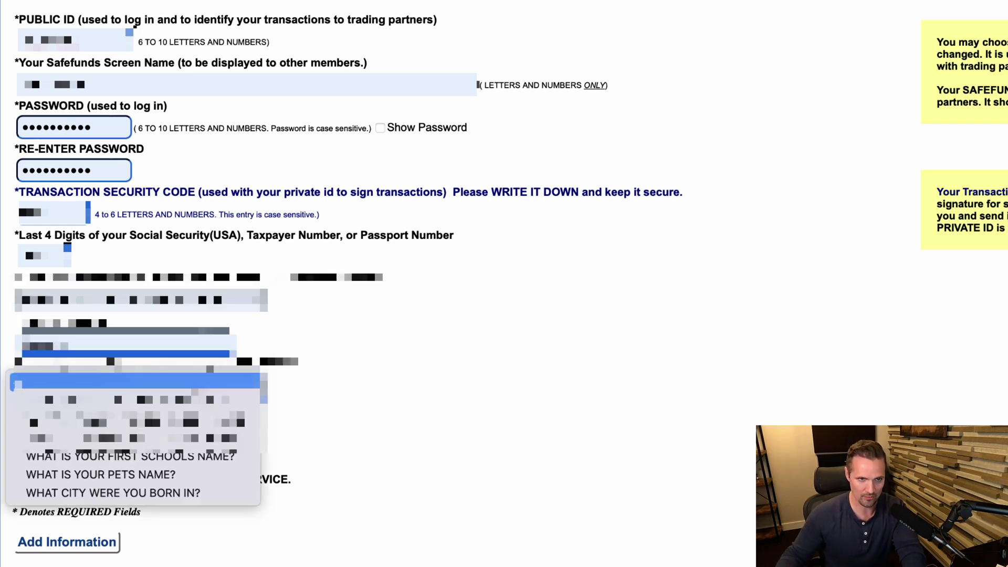
key(Down)
key(Down)
key(Return)
click(20, 480)
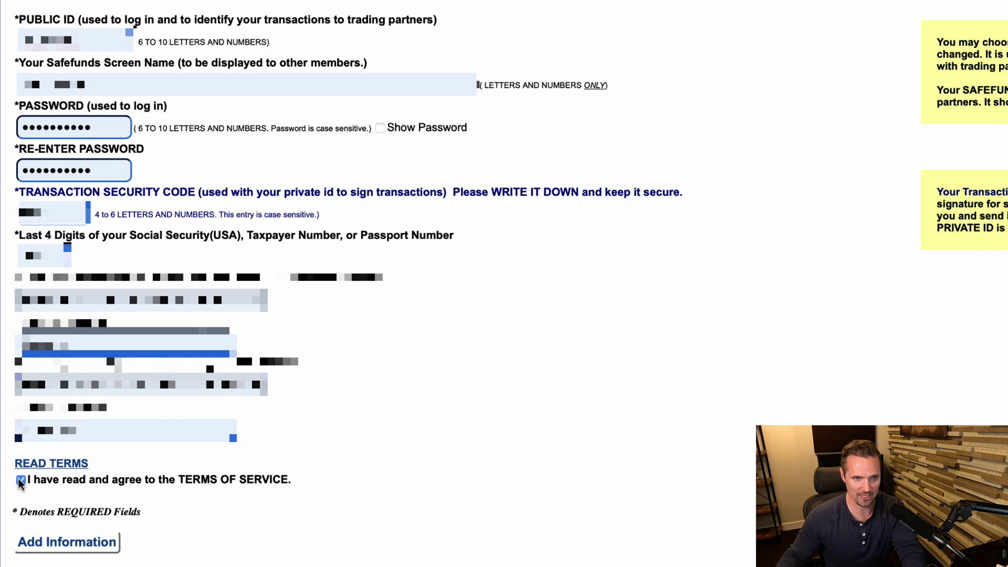
click(80, 547)
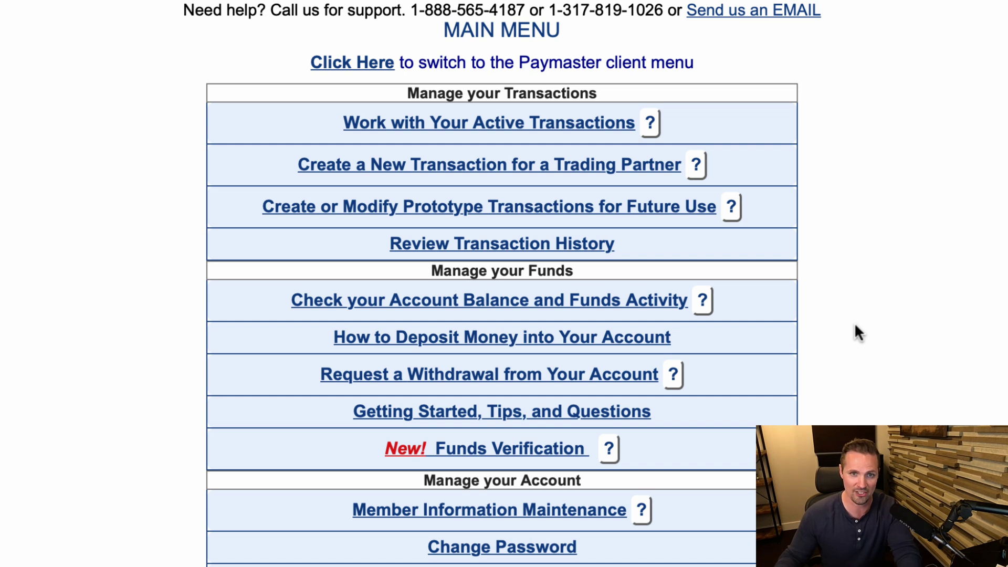
Create a GOODS transaction as the SELLER using the pasted trading partner's Public ID.
click(674, 169)
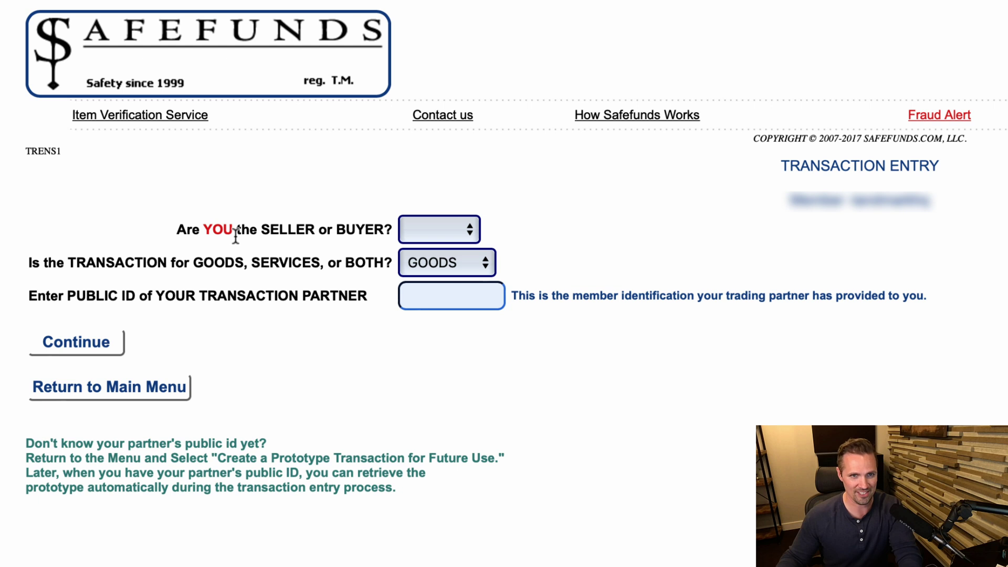
click(442, 229)
click(441, 244)
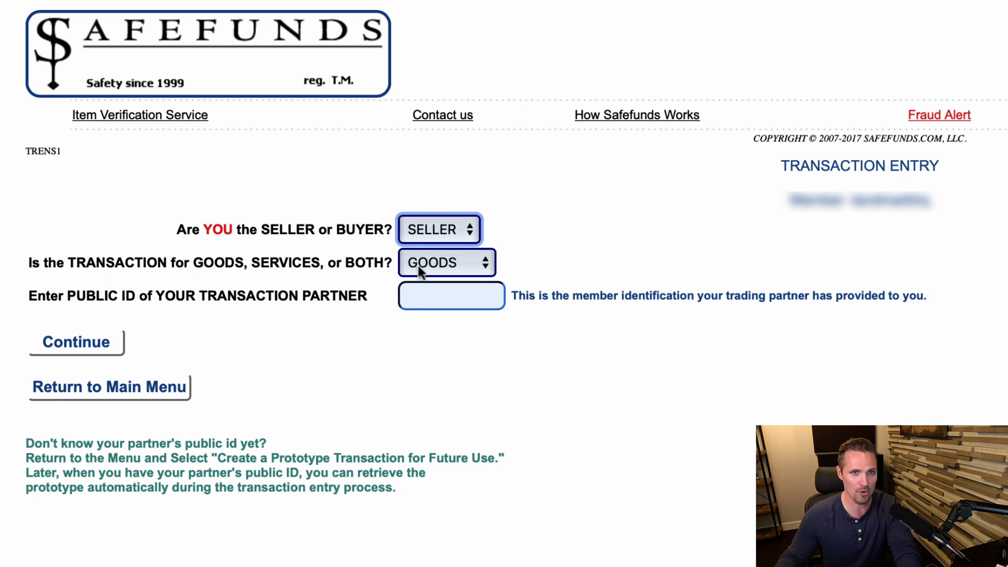
click(464, 263)
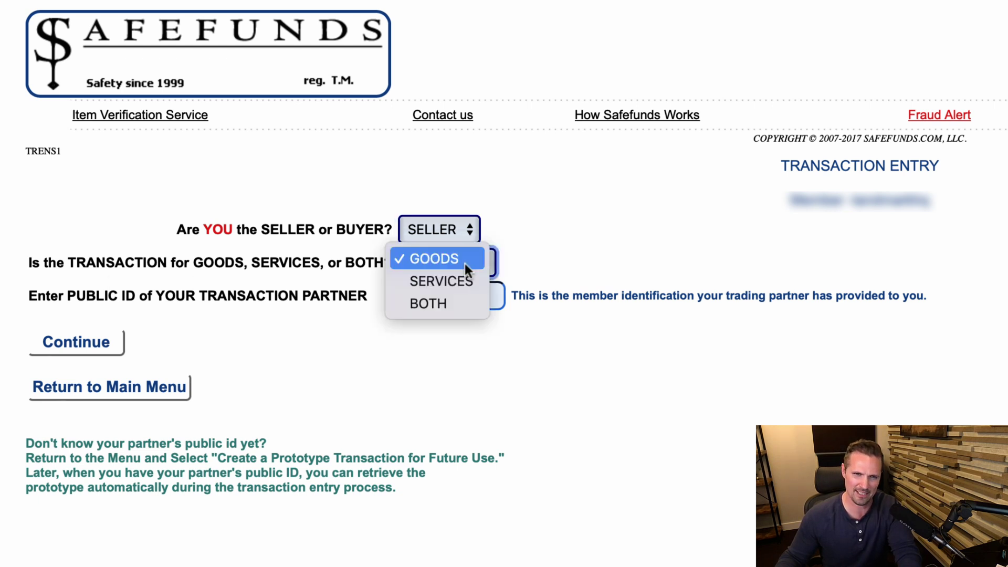
click(465, 263)
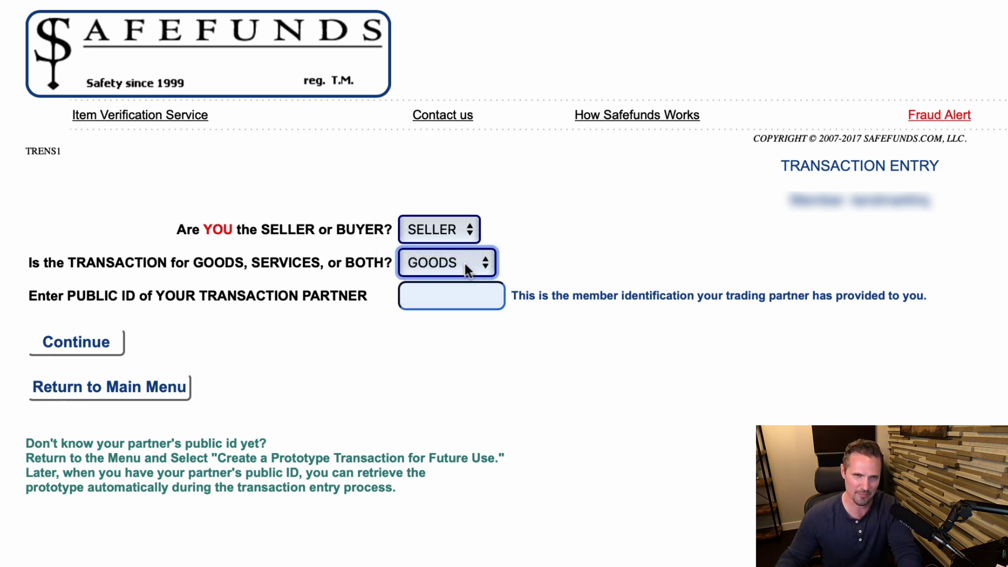
click(446, 302)
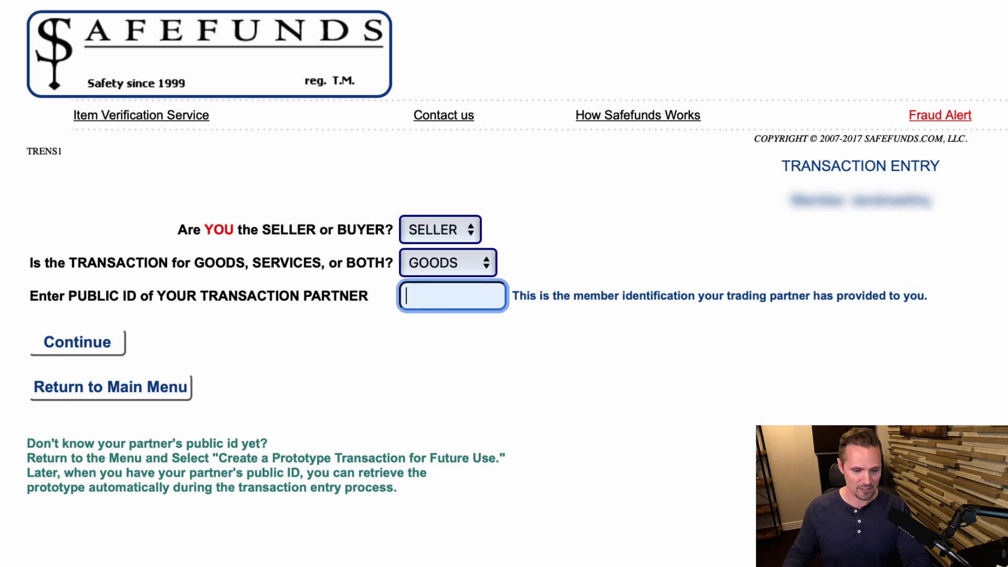
key(super+v)
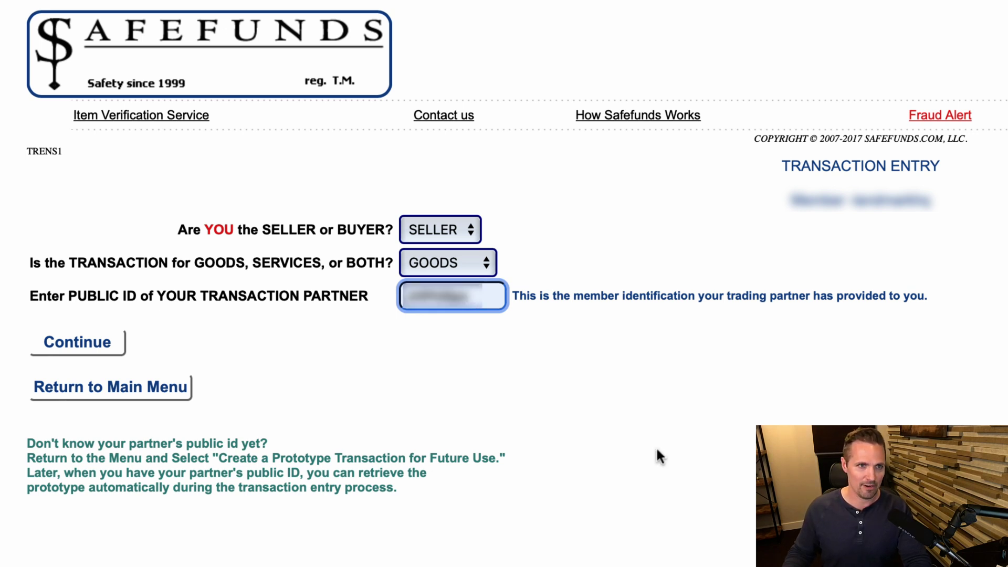
click(100, 348)
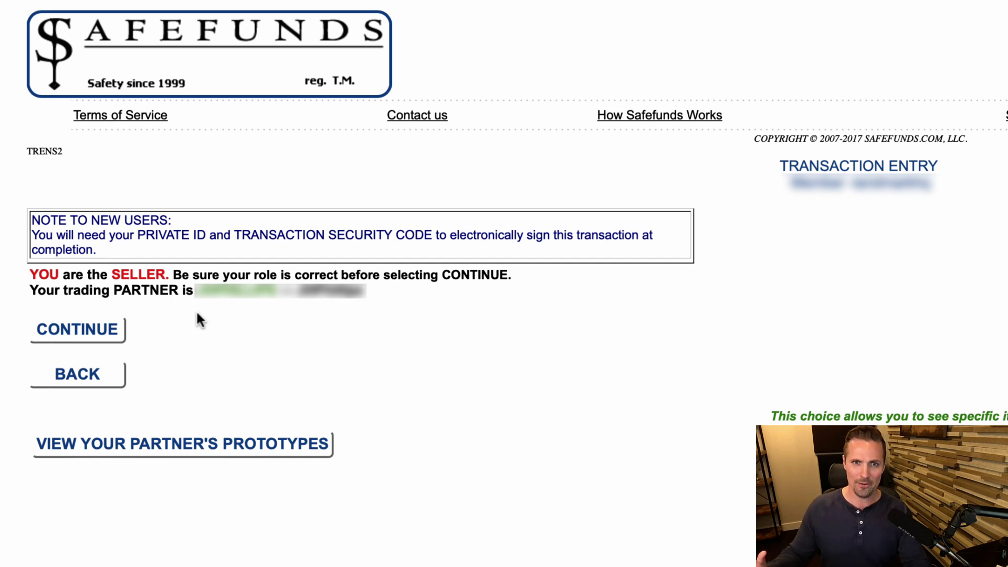
Confirm the seller role and set the item condition to N/A.
click(98, 334)
scroll(960, 130, down, 5)
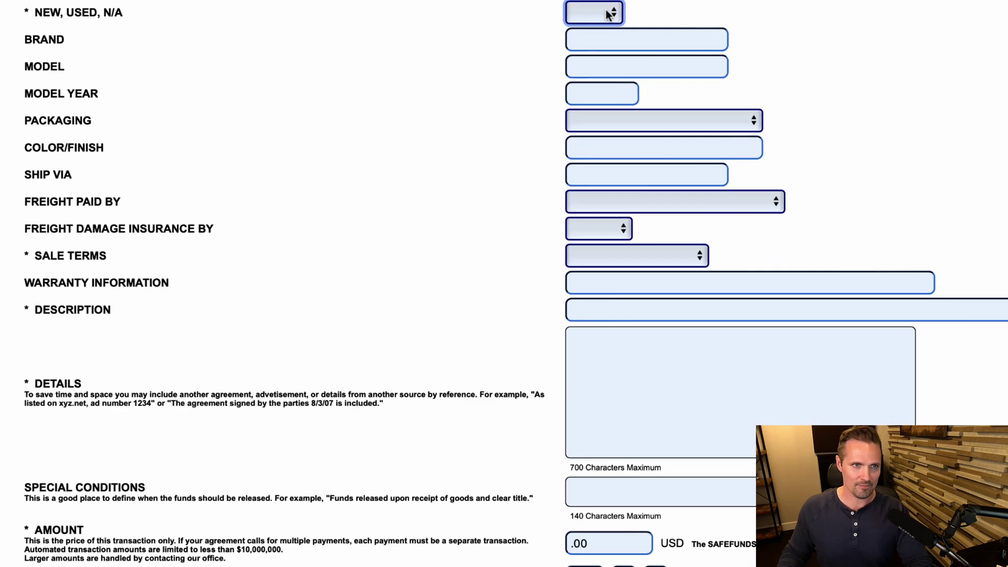
click(486, 57)
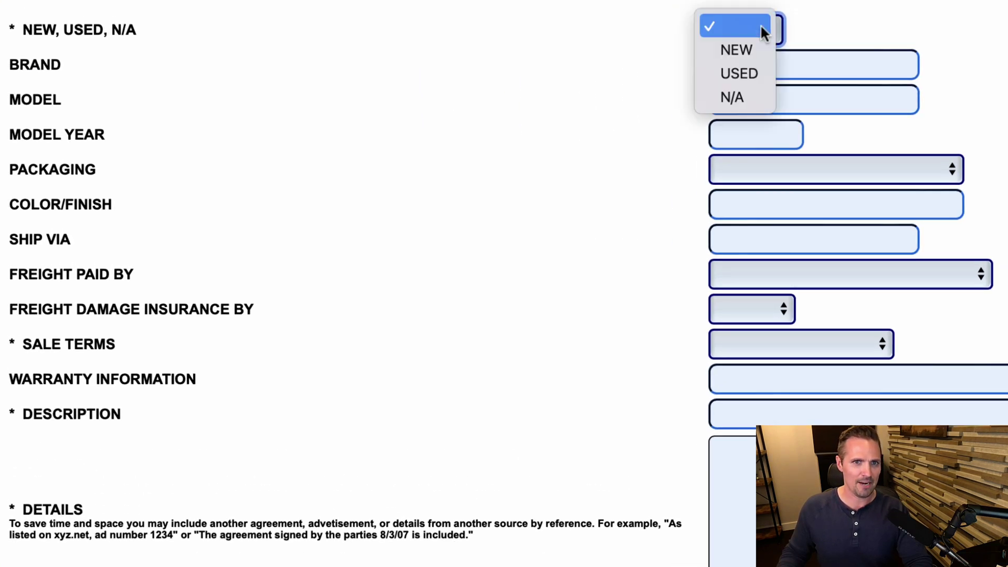
click(756, 96)
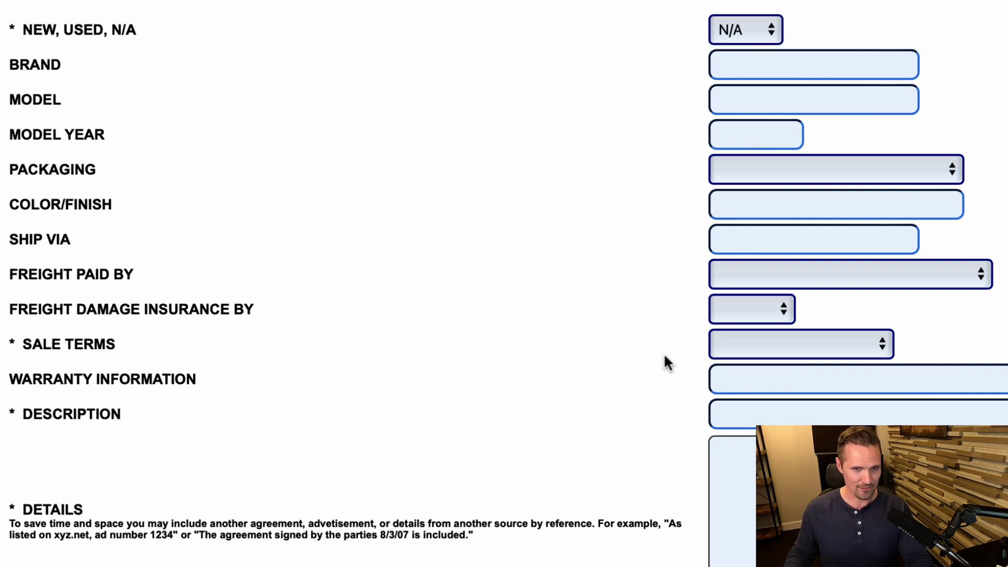
Make the sale final with warranty 'Special Warranty Deed'.
click(827, 344)
click(824, 360)
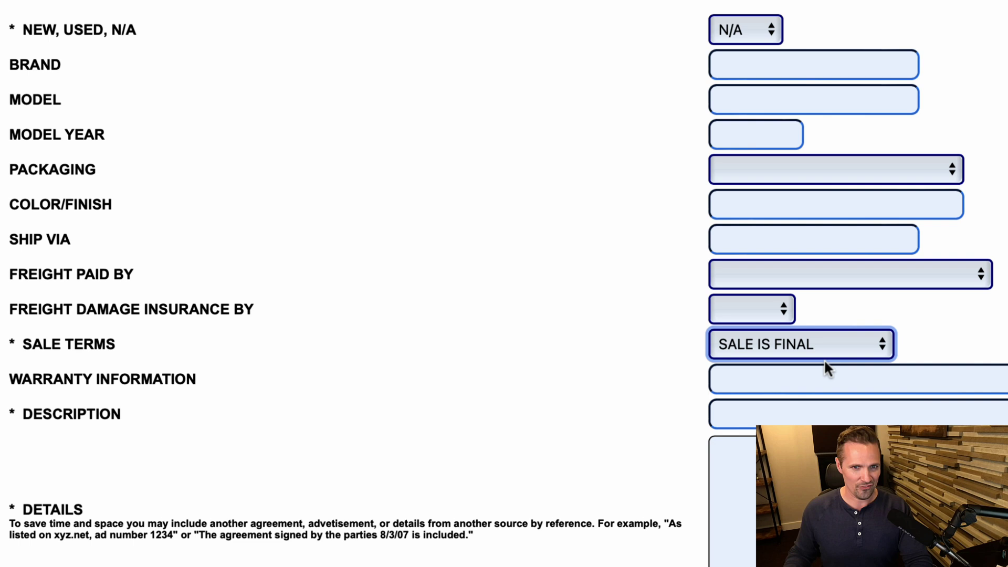
click(809, 383)
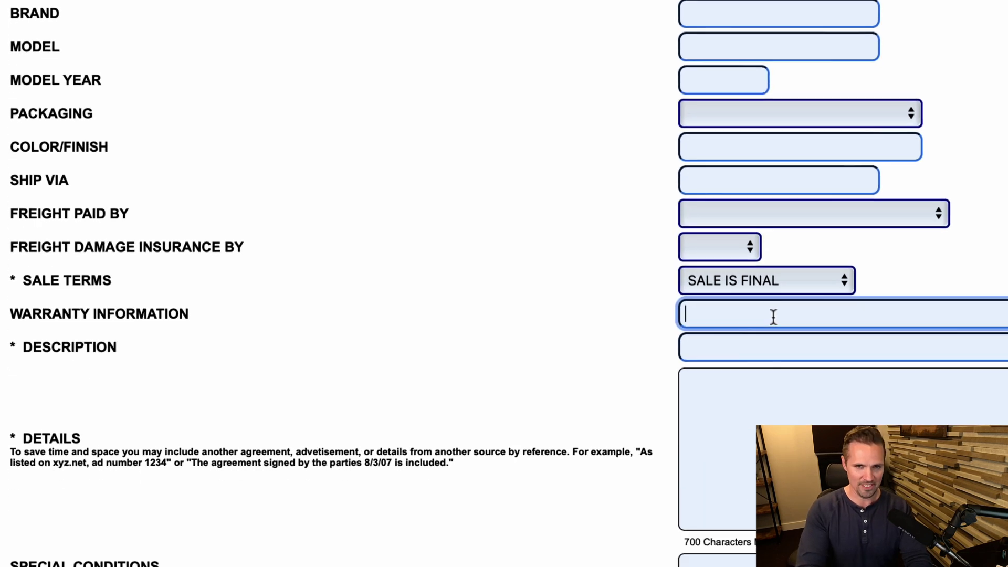
text(Special Wara)
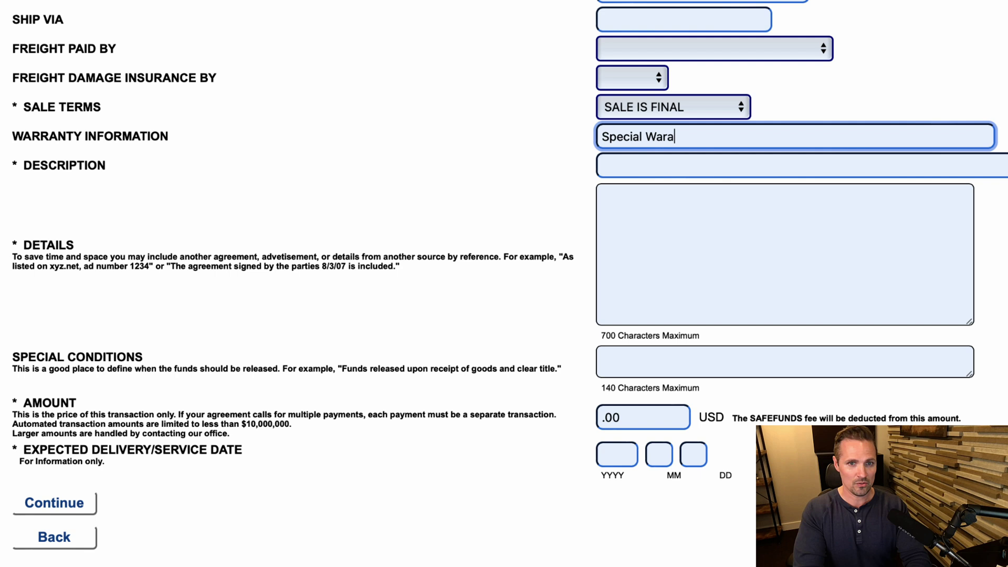
key(BackSpace)
text(ranty Deed)
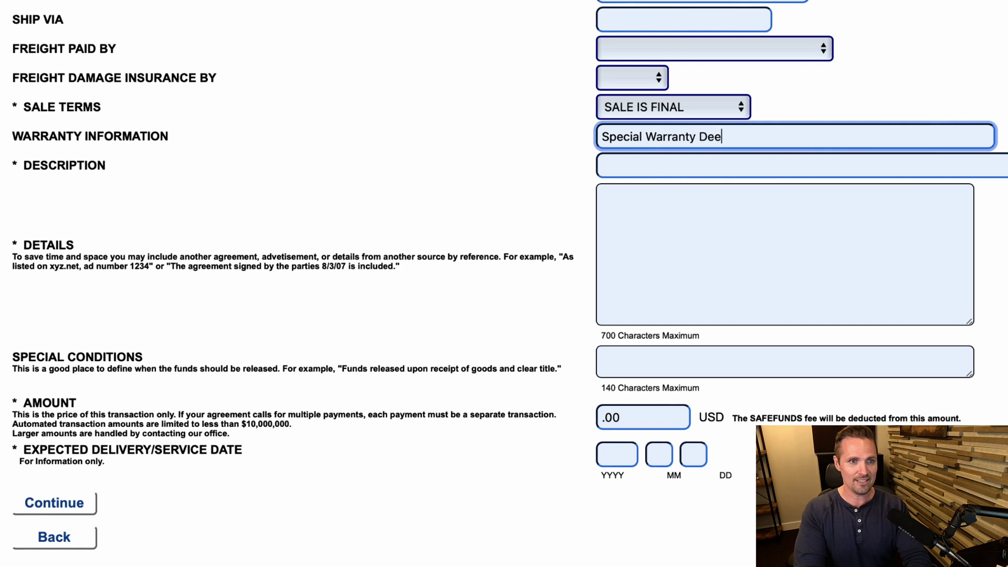
Enter the property description and paste in the legal description details.
click(641, 170)
text(10)
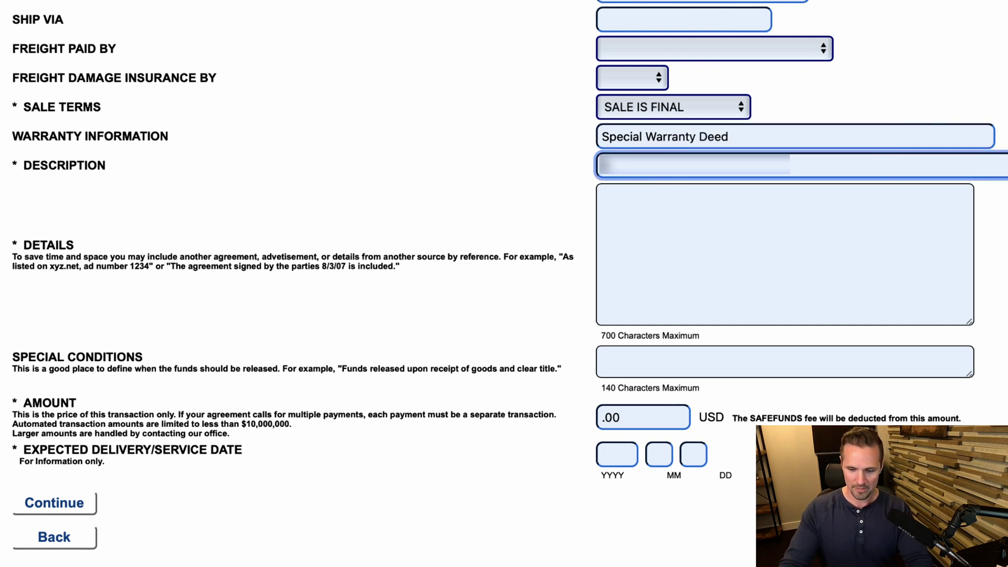
text(498)
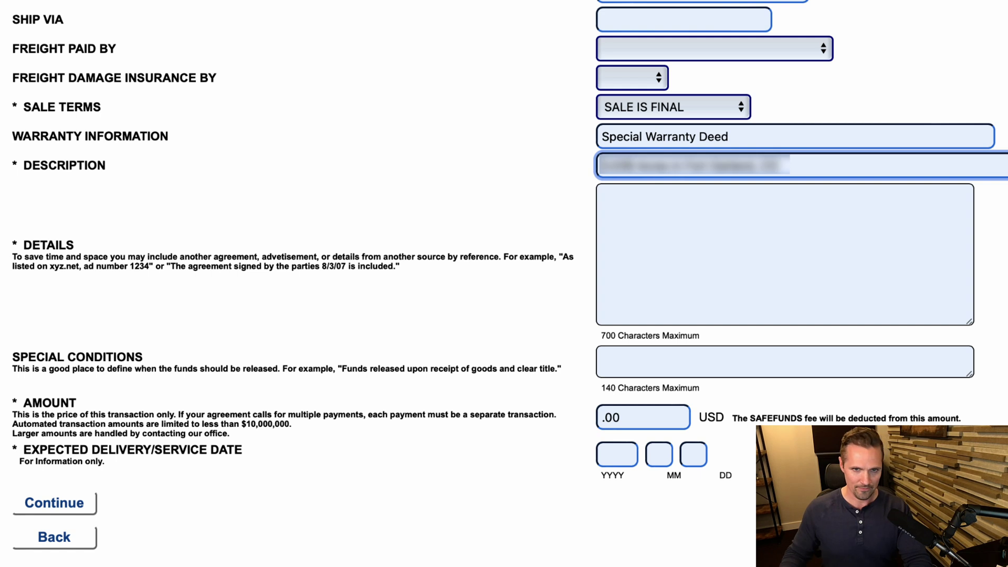
click(713, 232)
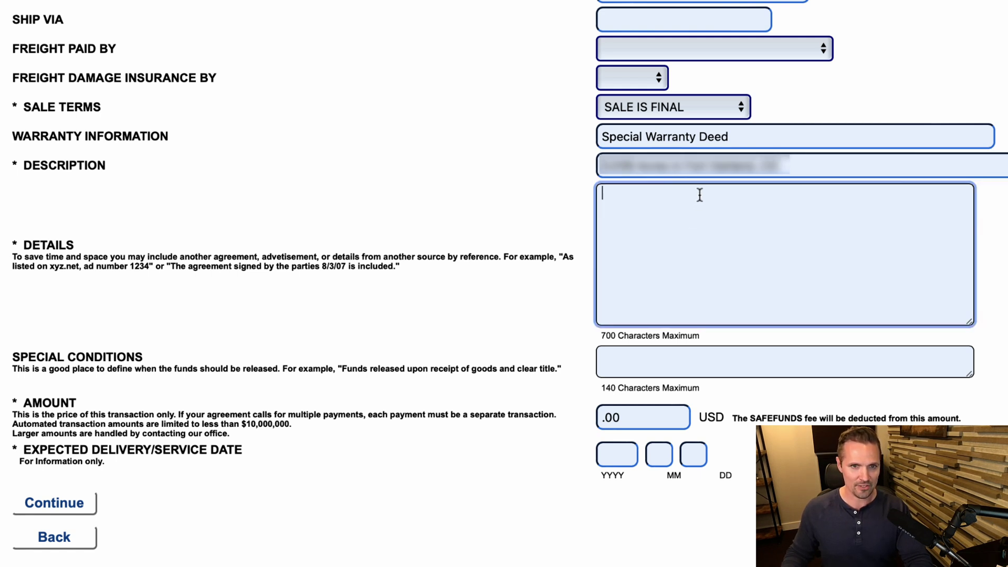
key(super+v)
click(693, 357)
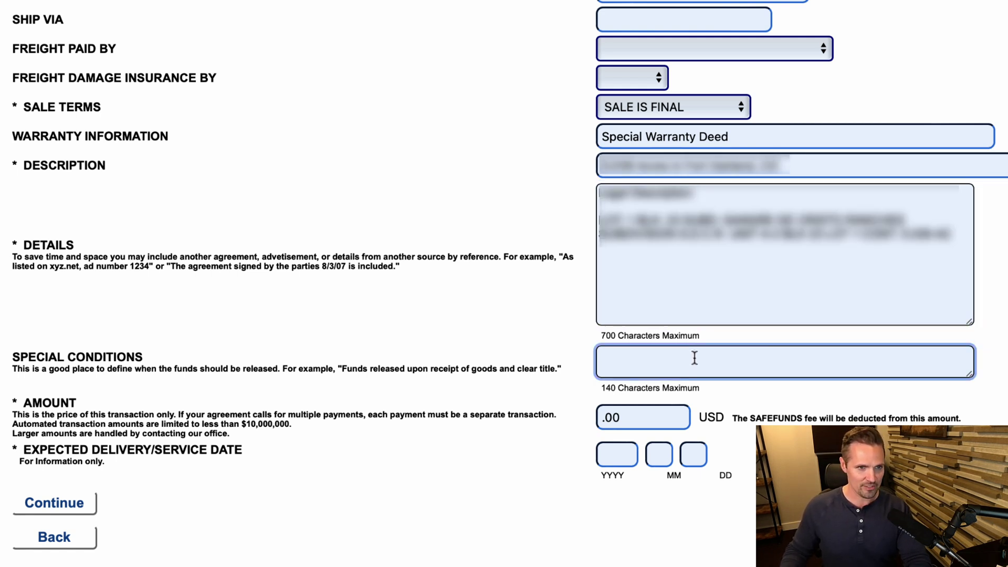
Set amount 10000.00 and delivery date 2022/06/30, then accept the reviewed transaction.
click(650, 417)
text(10)
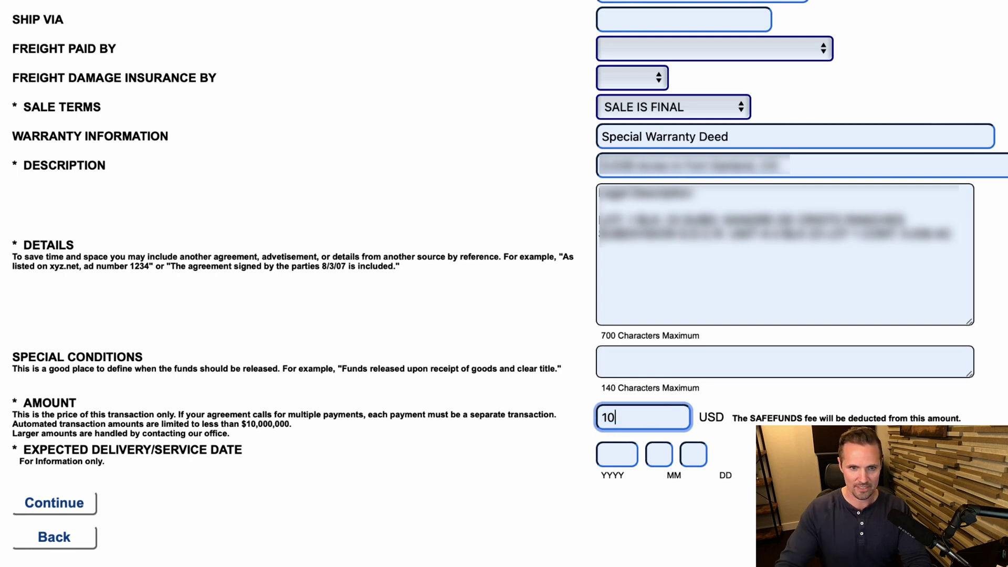
text(000)
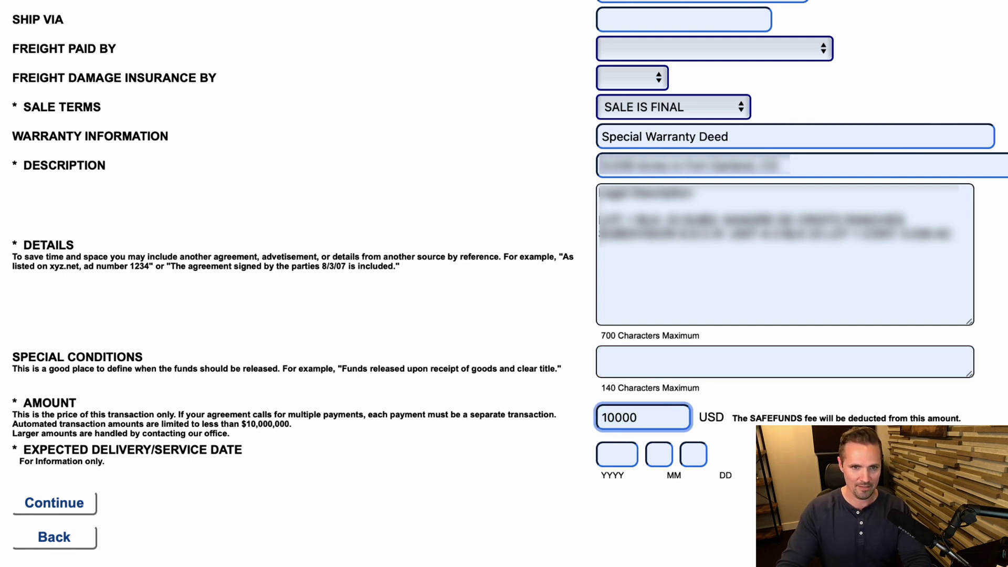
text(.00)
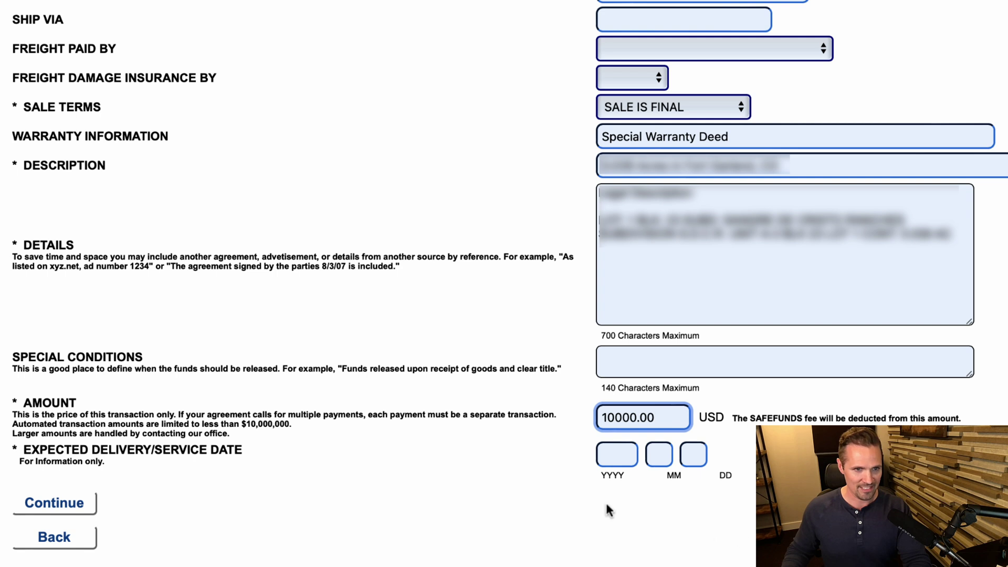
click(614, 455)
text(2022)
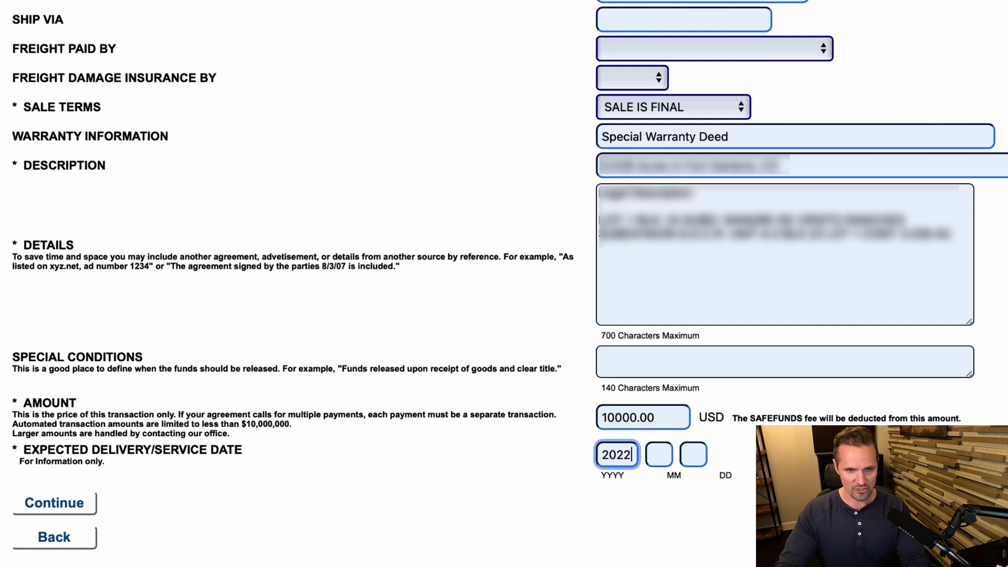
key(Tab)
text(06)
key(Tab)
text(30)
key(Return)
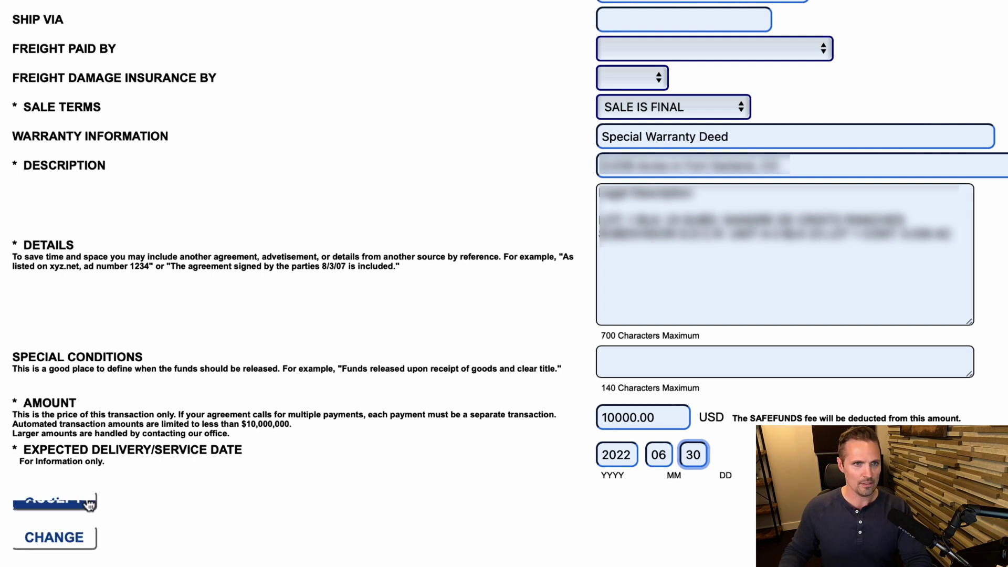
click(89, 504)
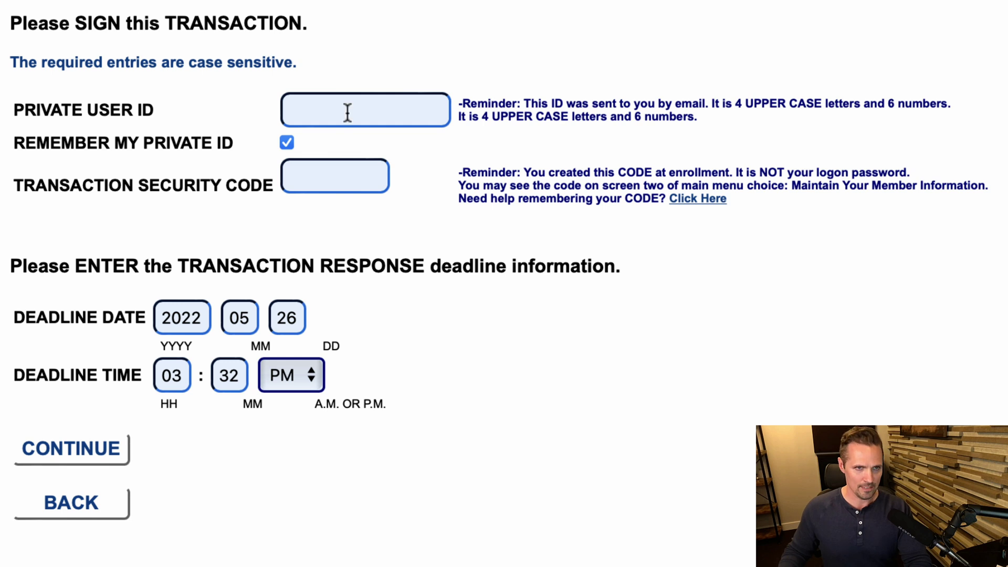
Sign with the private user ID and security code, keeping the 2022-05-26 3:32 PM deadline.
click(349, 112)
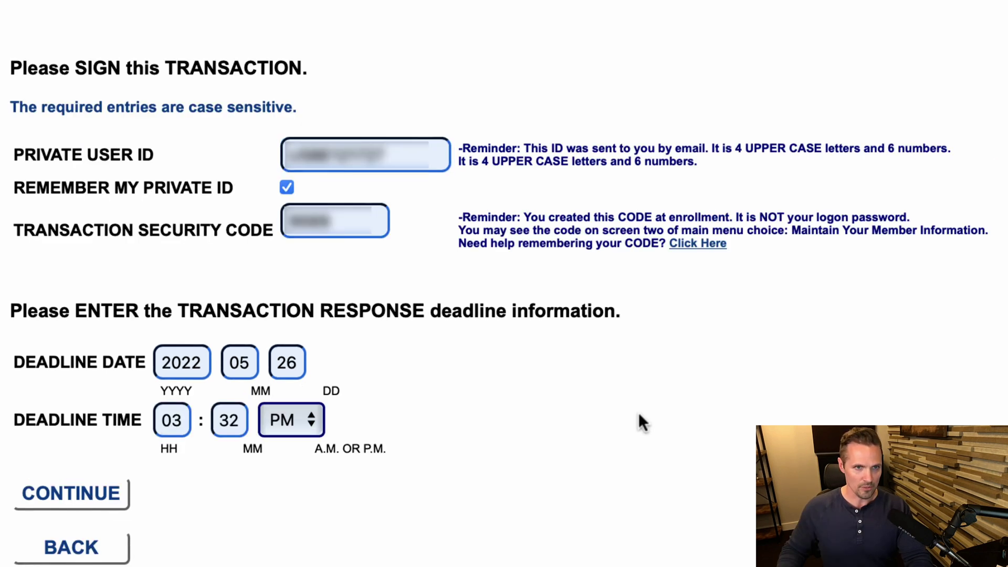
click(108, 499)
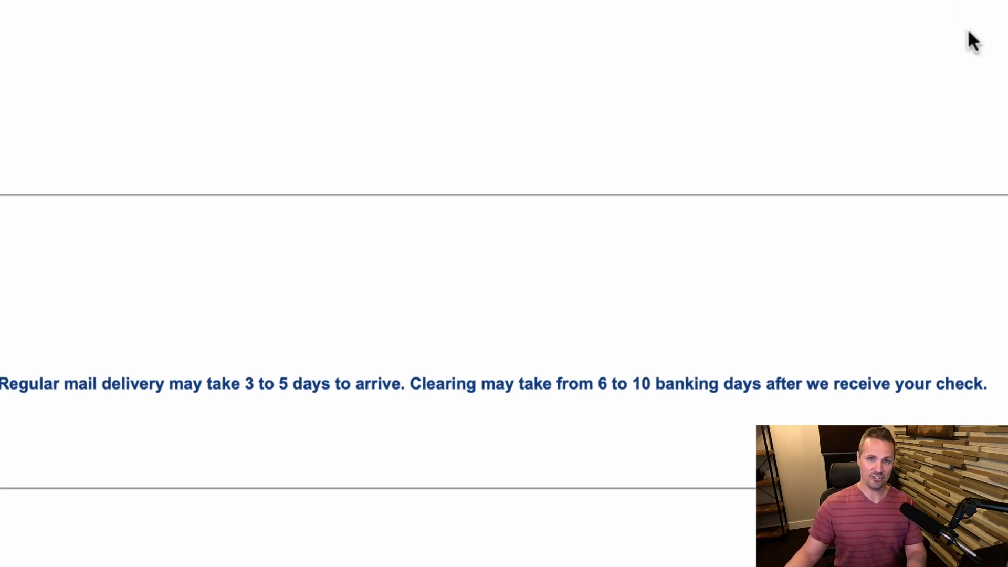
Open the active transactions and select the in-reserve transaction with the buyer.
scroll(972, 39, up, 10)
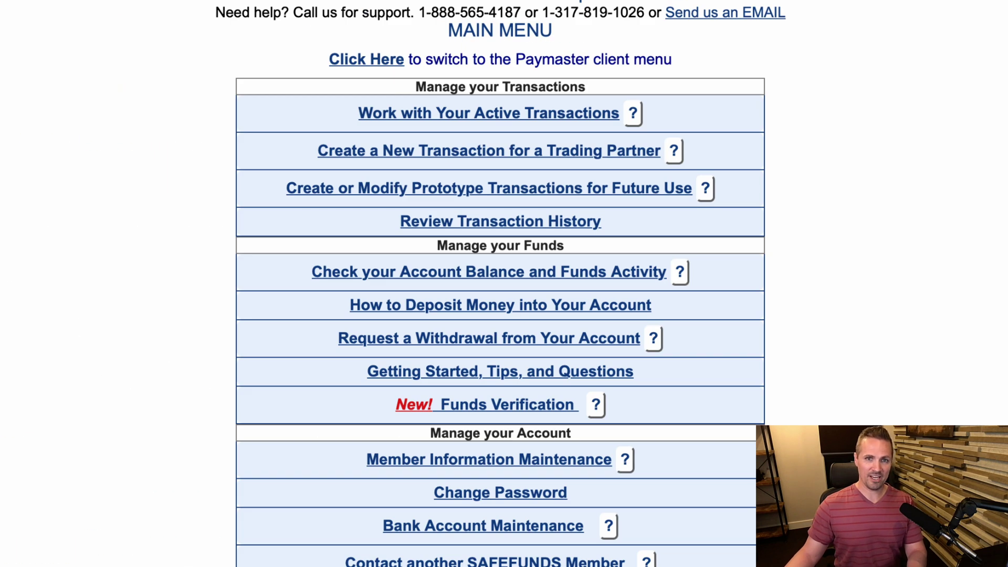
click(515, 113)
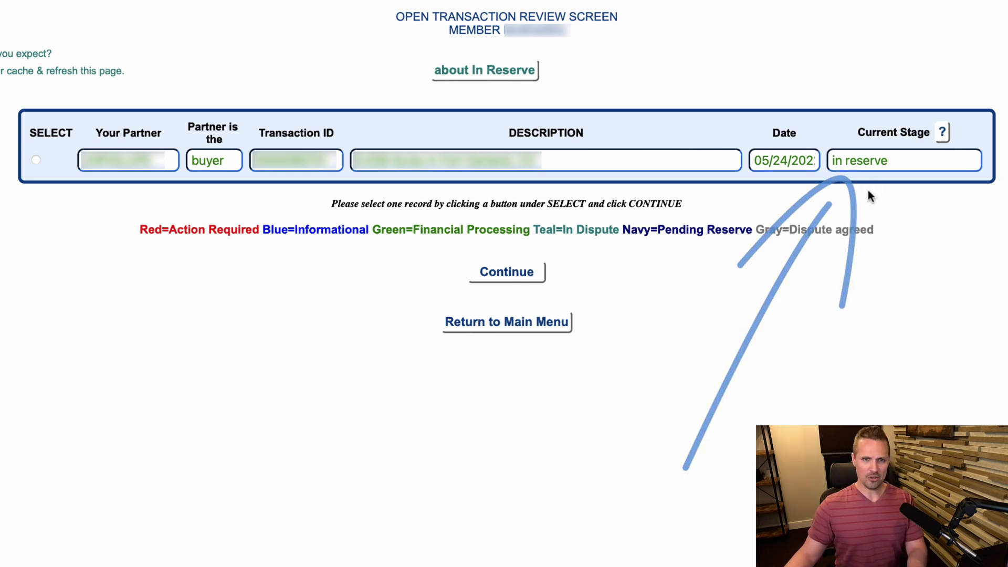
click(36, 160)
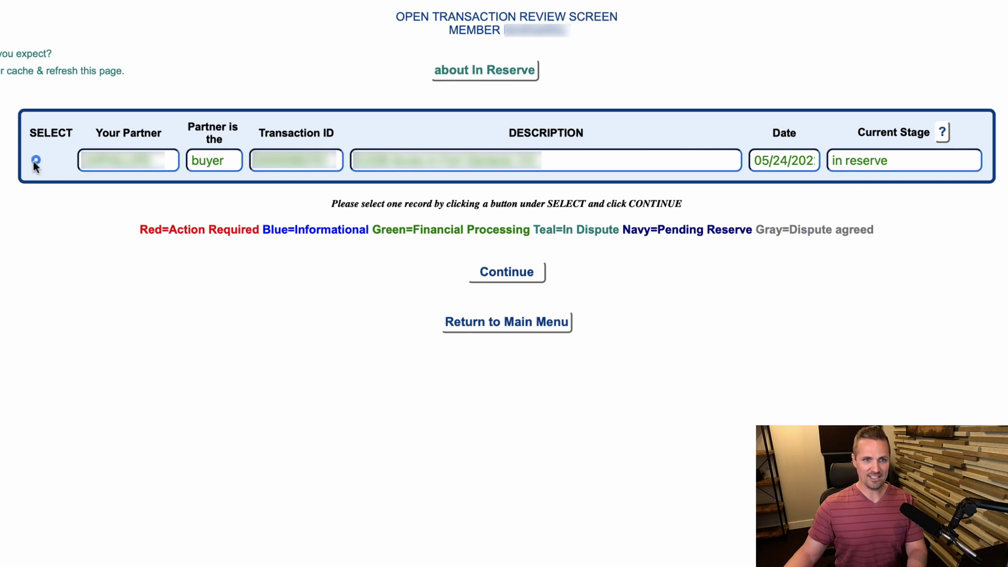
Request release of the reserved 10000.00 USD and highlight the email confirming the recorded deed.
click(517, 276)
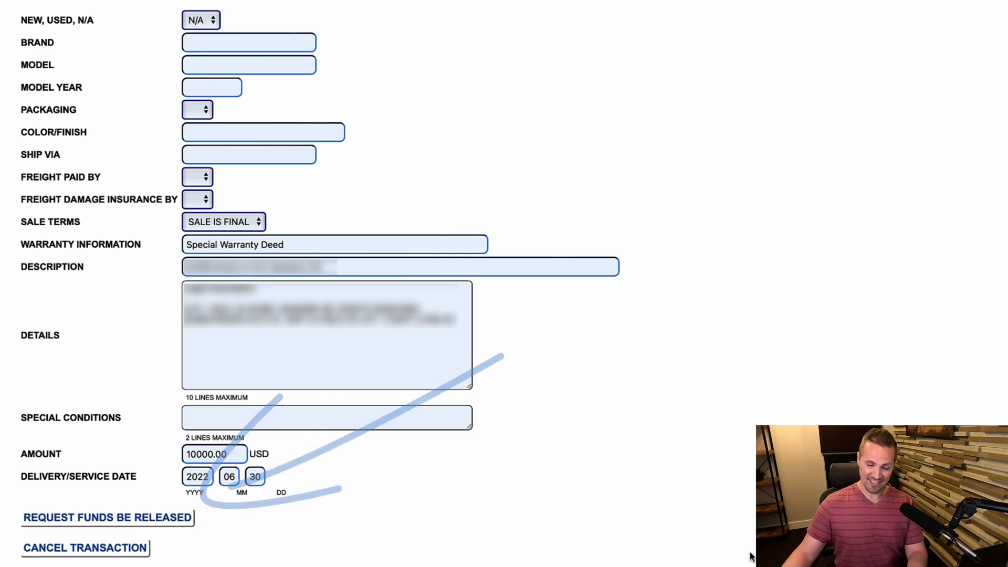
scroll(752, 557, up, 2)
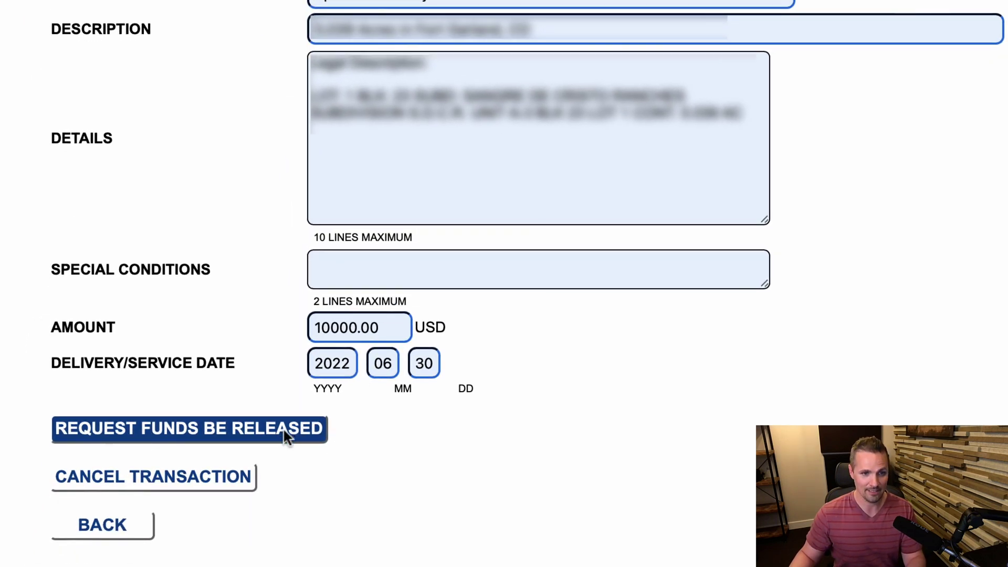
click(286, 436)
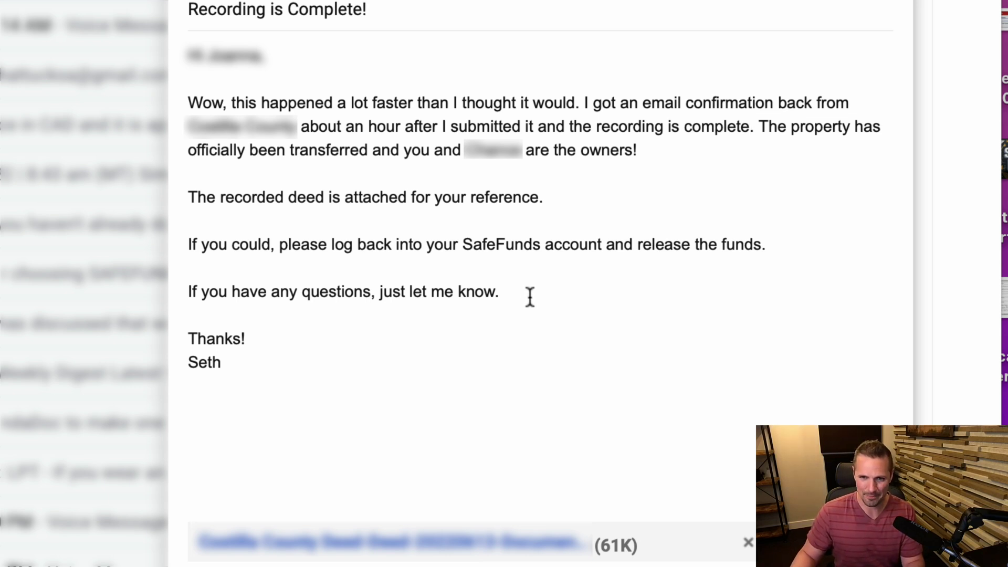
drag(529, 295, 583, 103)
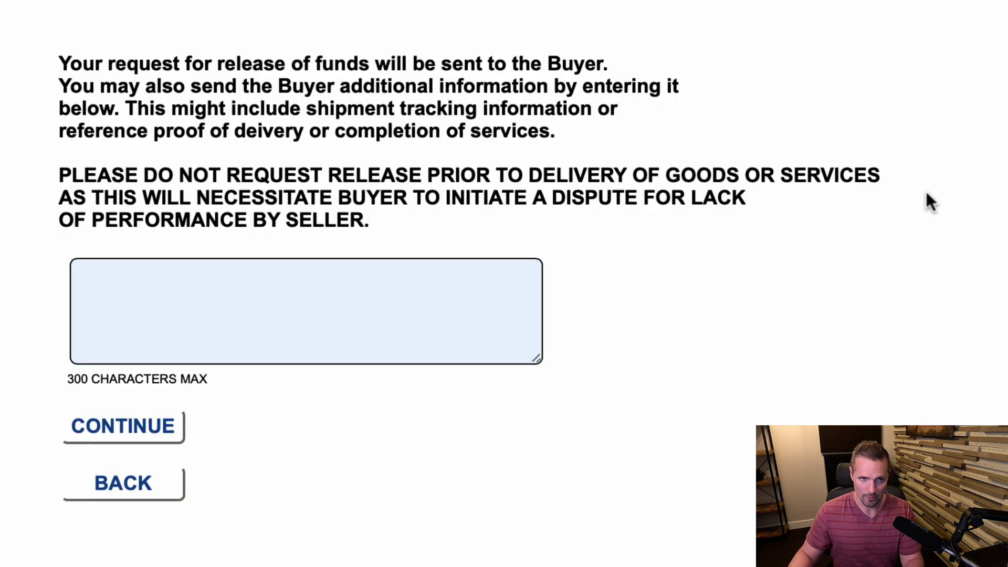
Paste the recorded-deed note into the buyer message and send the release request.
click(268, 318)
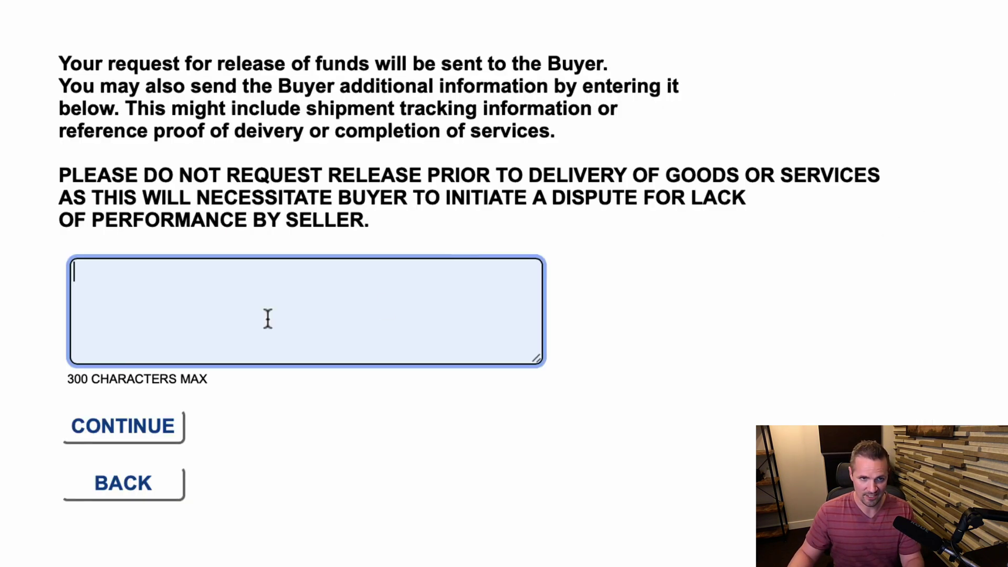
key(super+v)
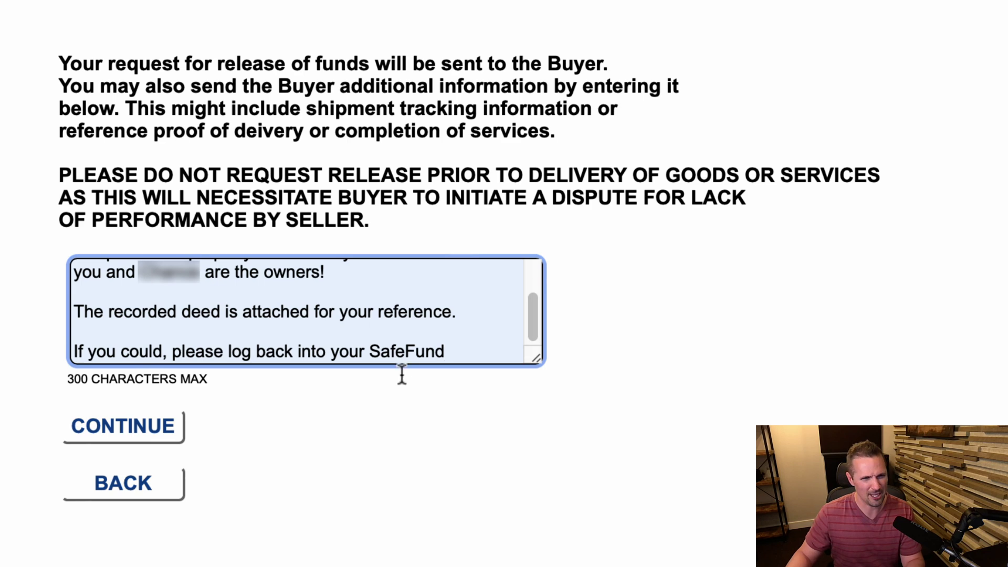
click(443, 326)
scroll(443, 325, up, 1)
scroll(442, 326, up, 2)
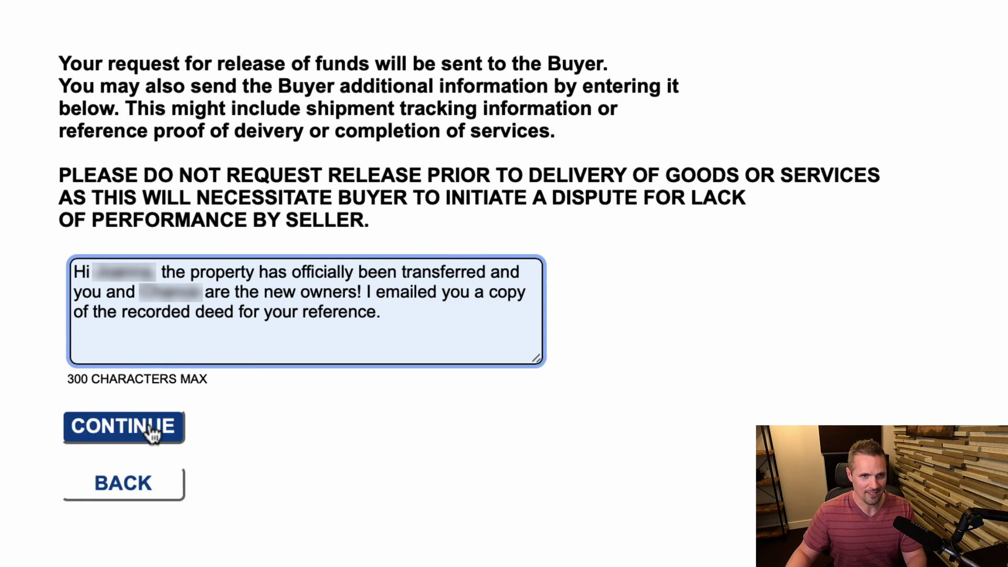
click(151, 433)
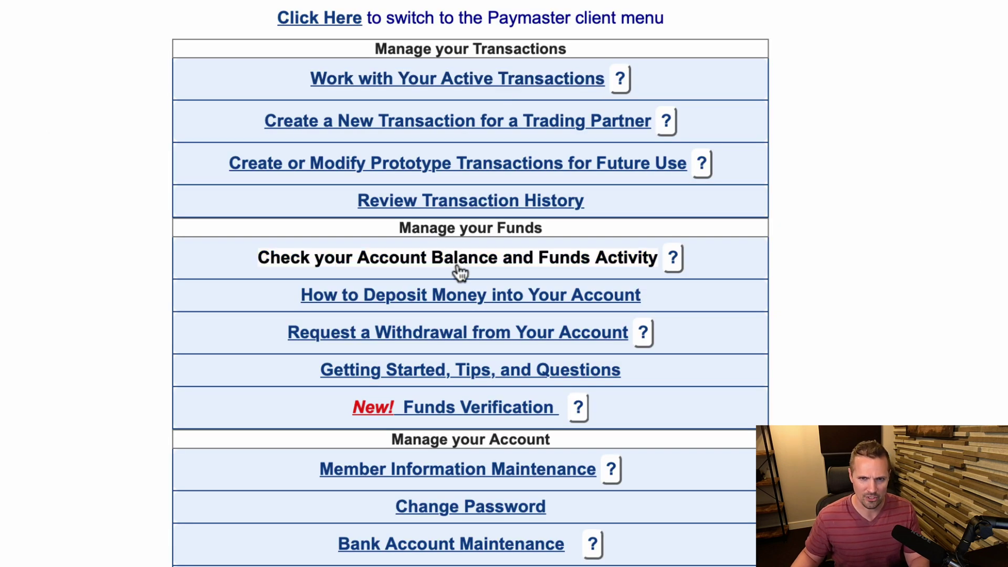
click(460, 266)
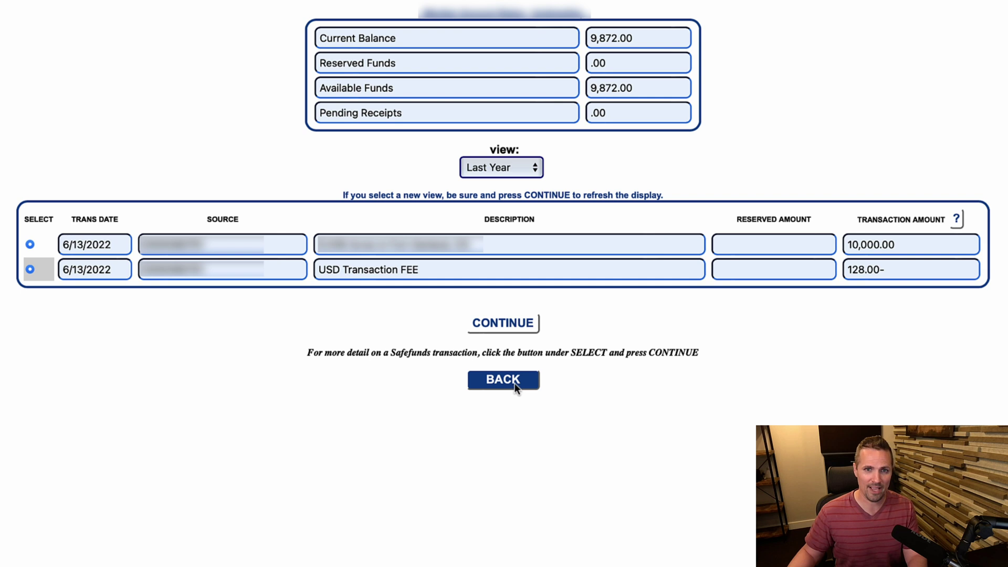
click(515, 382)
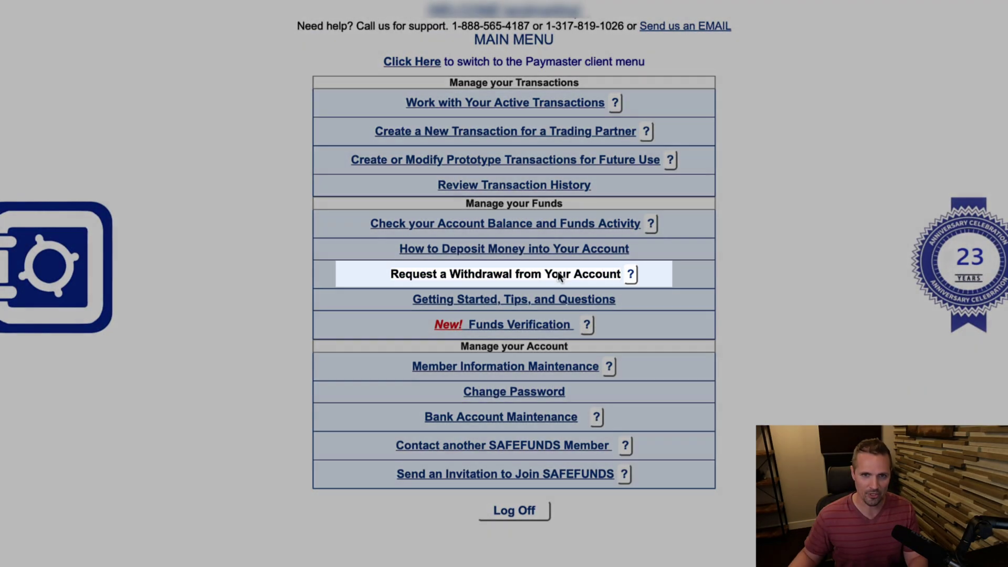
Request a withdrawal of the full 9872.00 USD account balance.
click(558, 274)
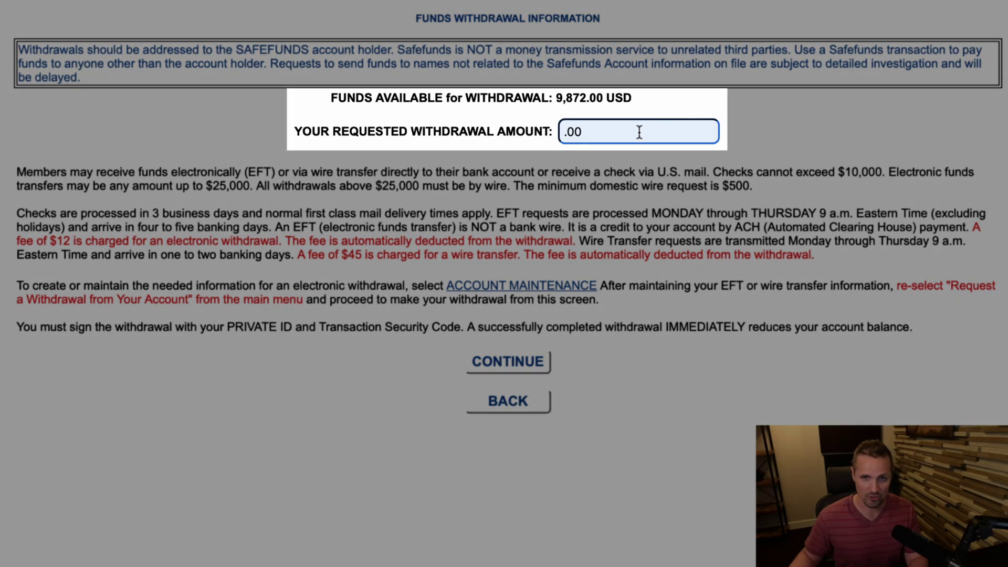
click(639, 132)
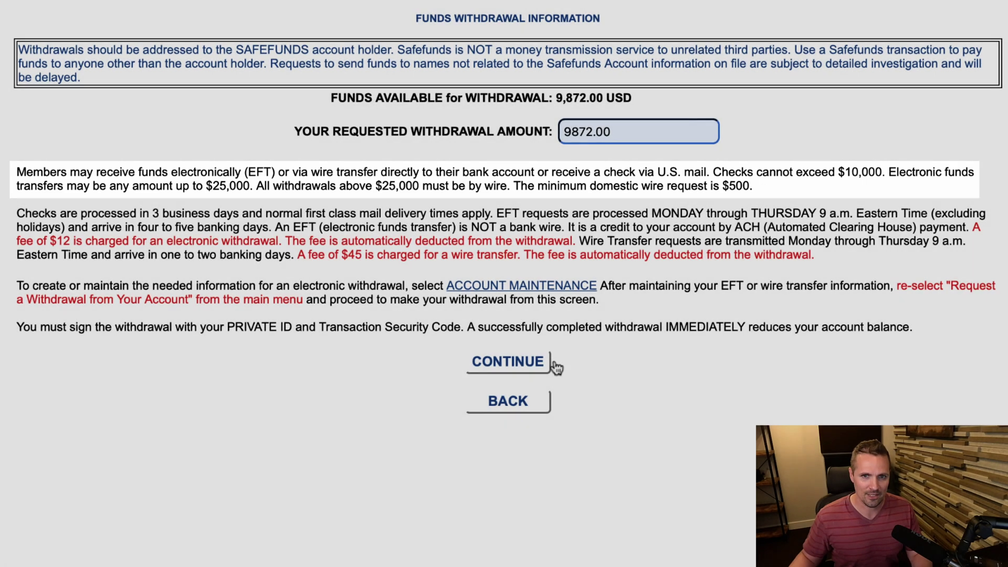
click(552, 364)
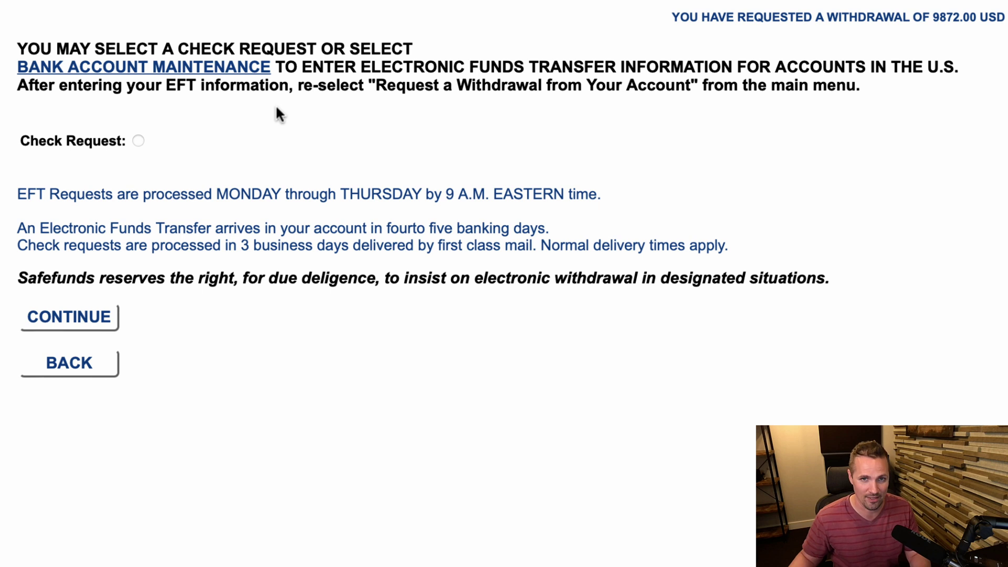
Choose paper check payout, accept the payee address, and sign with private ID and security code.
click(138, 141)
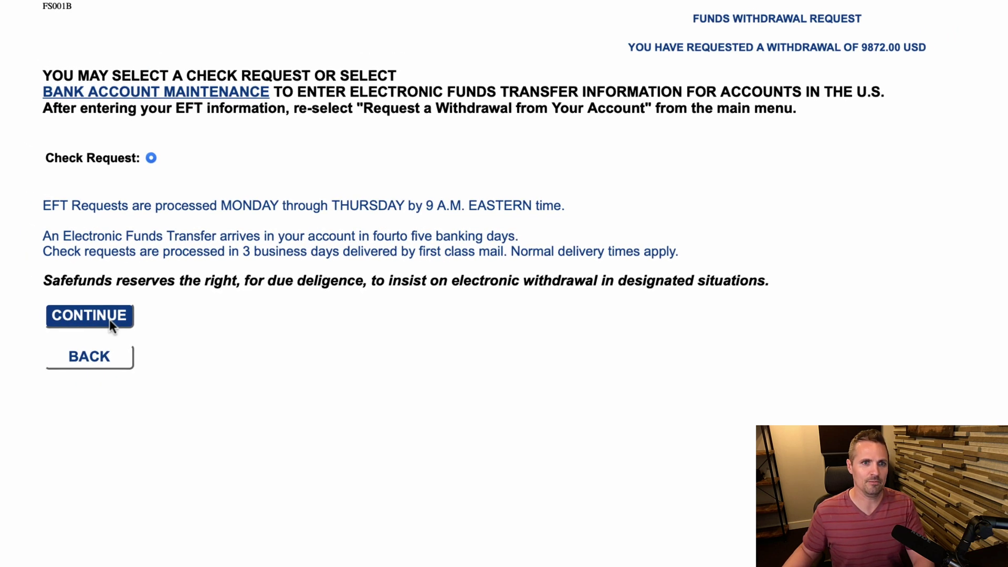
click(98, 329)
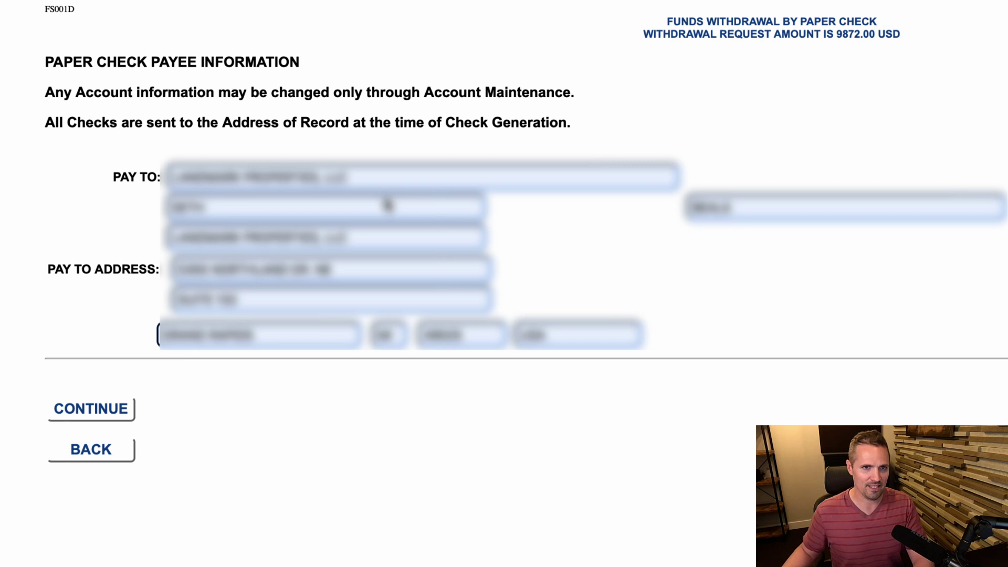
click(84, 410)
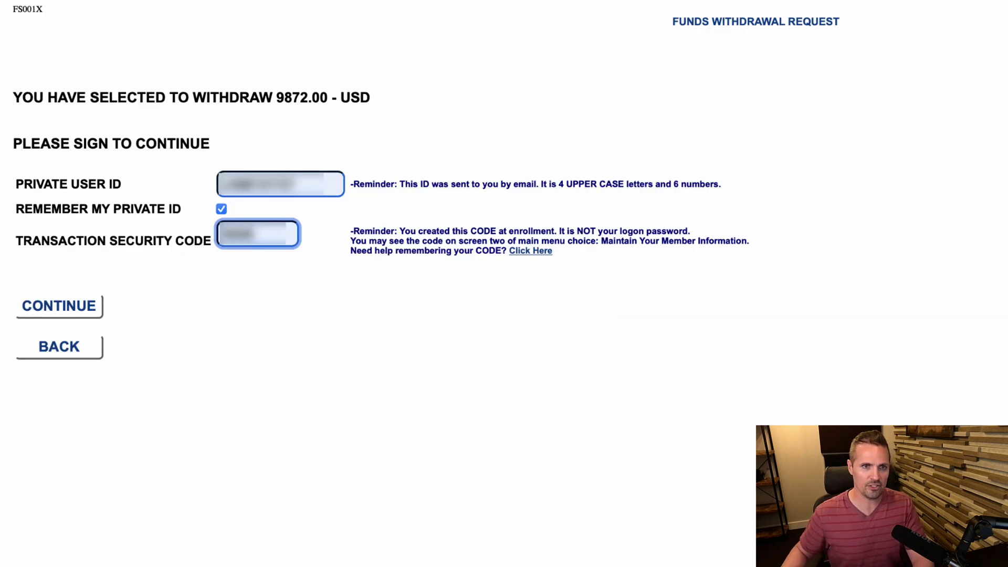
click(81, 313)
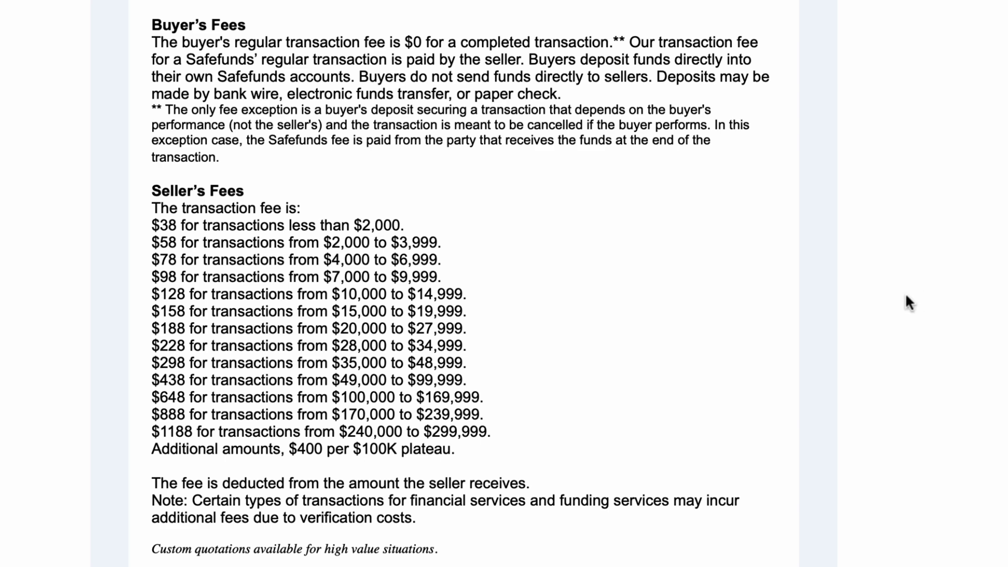
Scroll down through the seller transaction fee table and optional fees, then back to the top.
scroll(884, 301, down, 10)
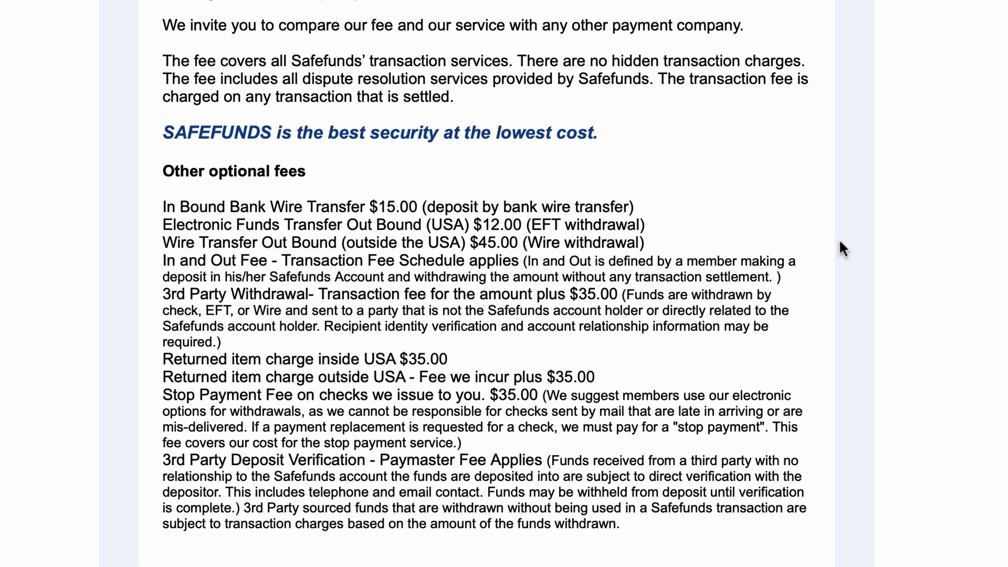
scroll(840, 239, up, 3)
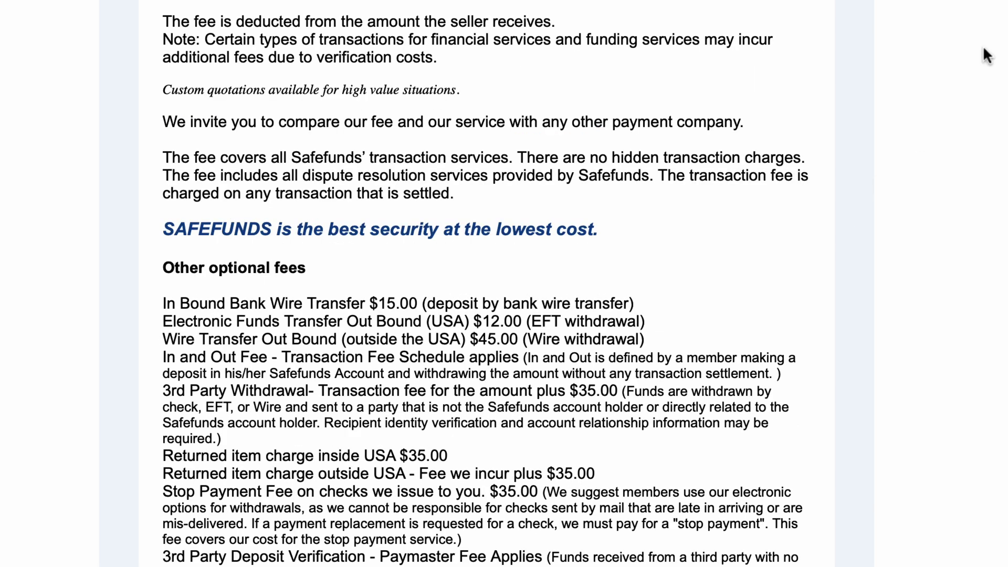
scroll(983, 55, up, 5)
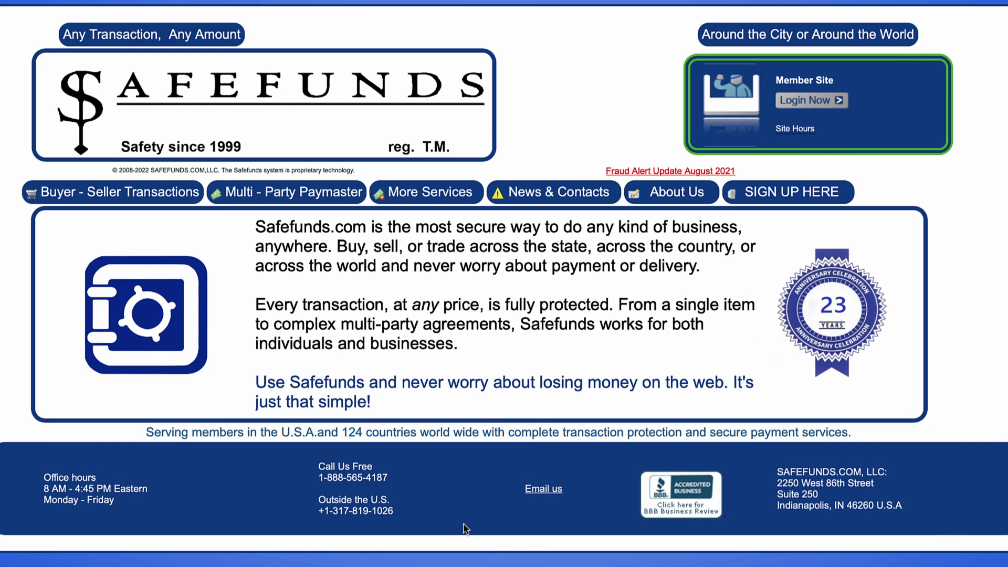
Go to Buyer - Seller Transactions > How it Works, then Read More Detail and View Diagram.
mouse_move(169, 190)
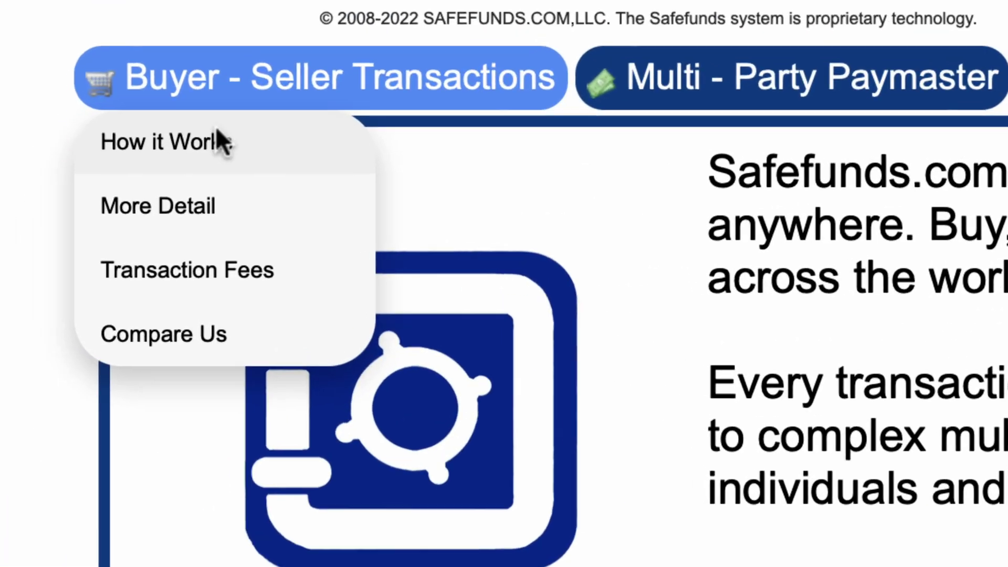
click(139, 183)
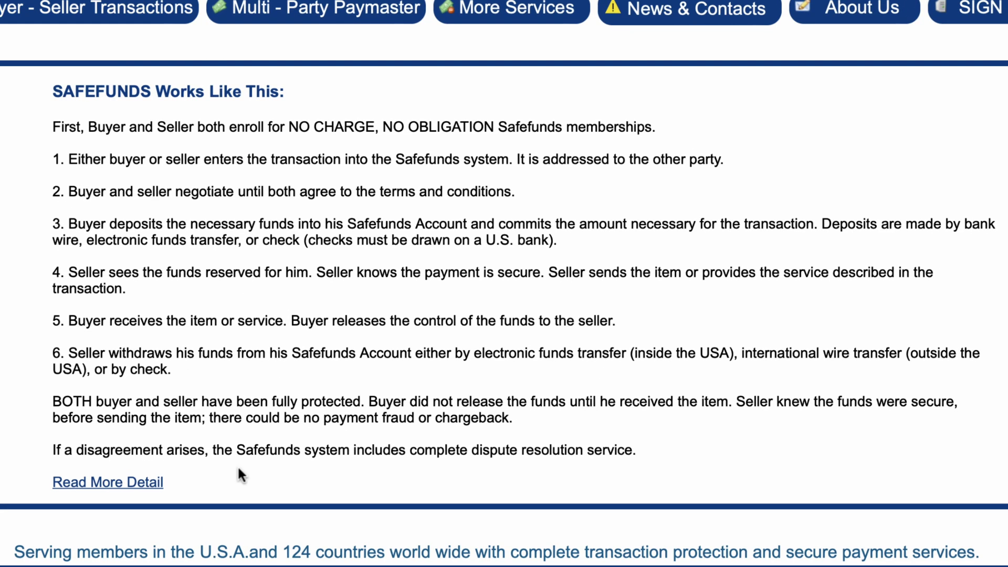
click(144, 483)
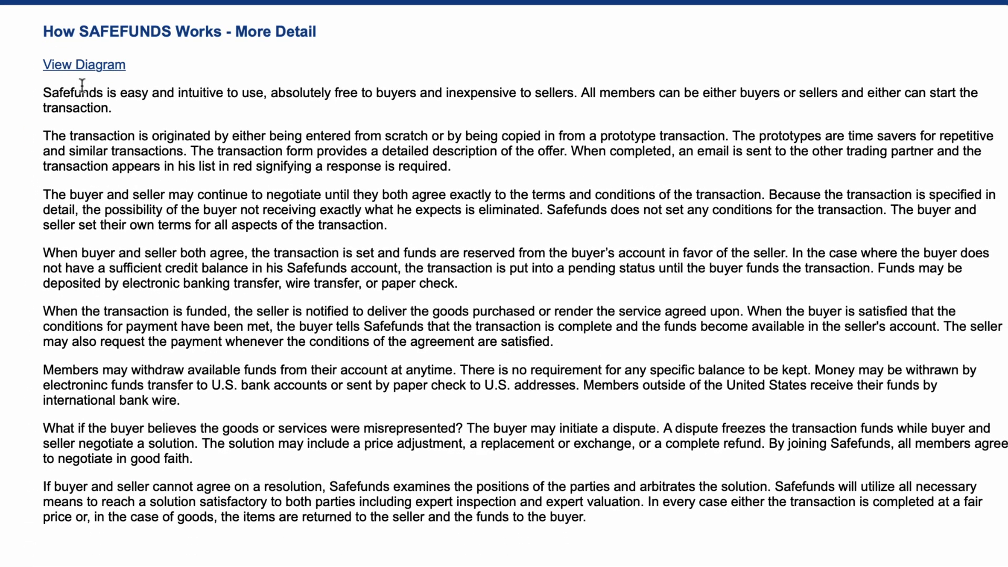
click(82, 68)
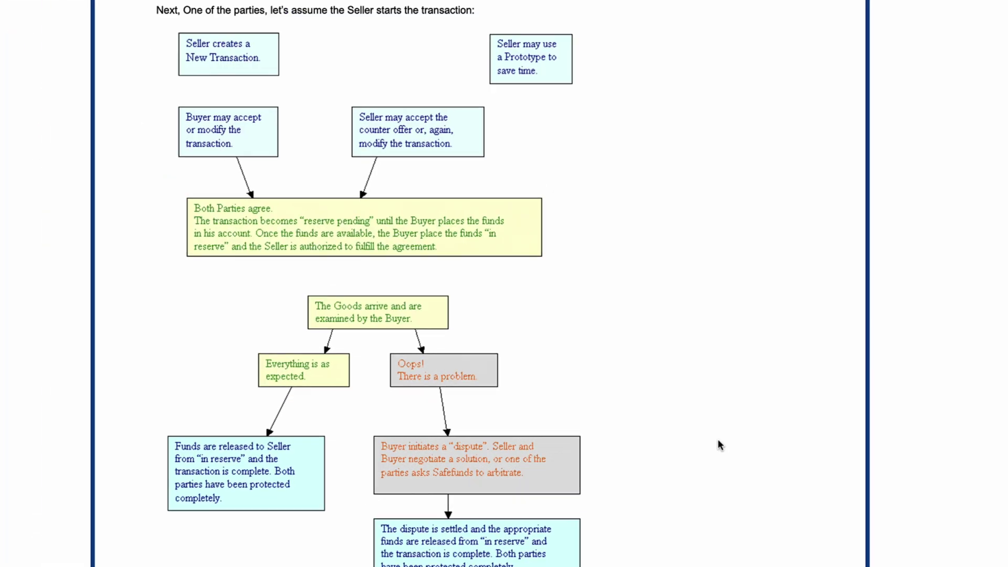